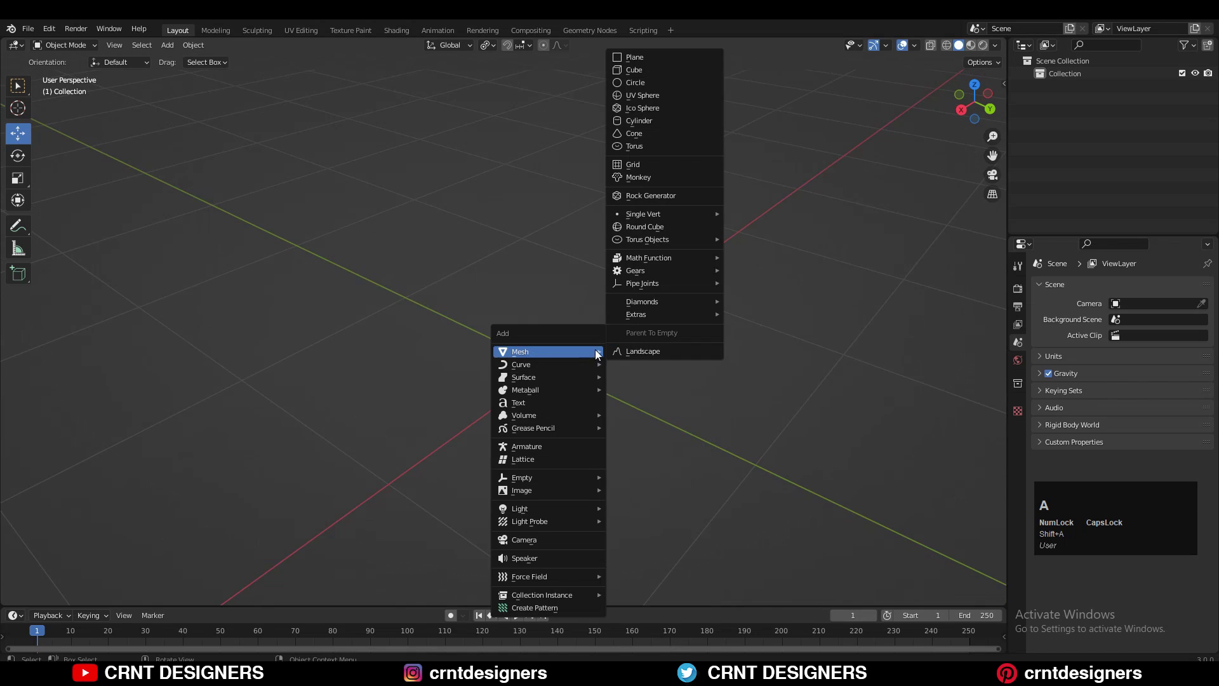
# Step: Add an Ico Sphere, apply a Subdivision Surface modifier to it, and enter Edit Mode
pyautogui.click(642, 108)
pyautogui.moveTo(574, 350)
pyautogui.mouseDown(button='middle')
pyautogui.moveTo(558, 356)
pyautogui.moveTo(568, 356)
pyautogui.mouseUp(button='middle')
pyautogui.click(1054, 286)
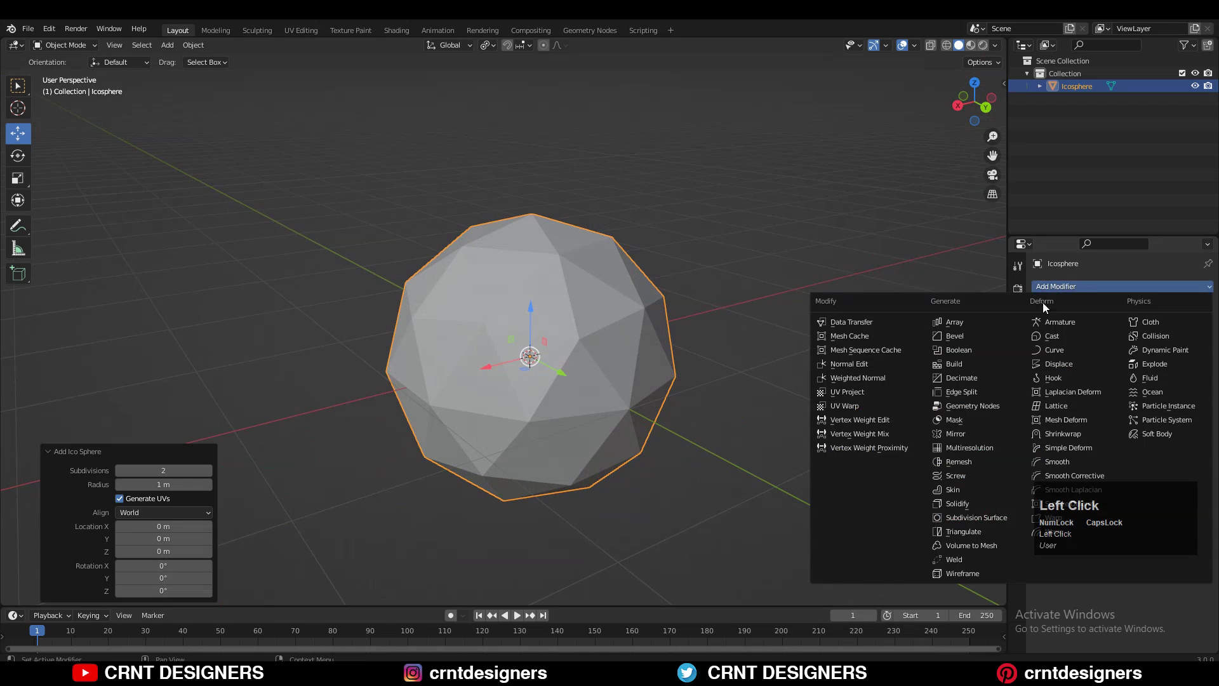
pyautogui.click(981, 515)
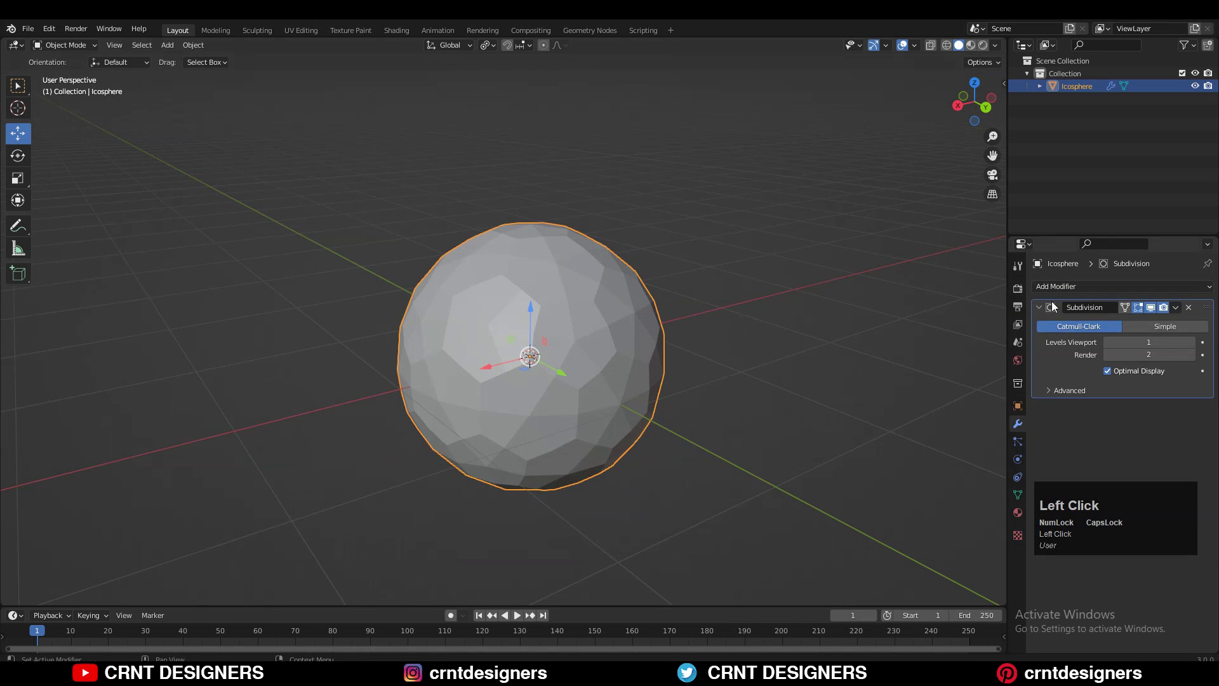
pyautogui.click(1177, 308)
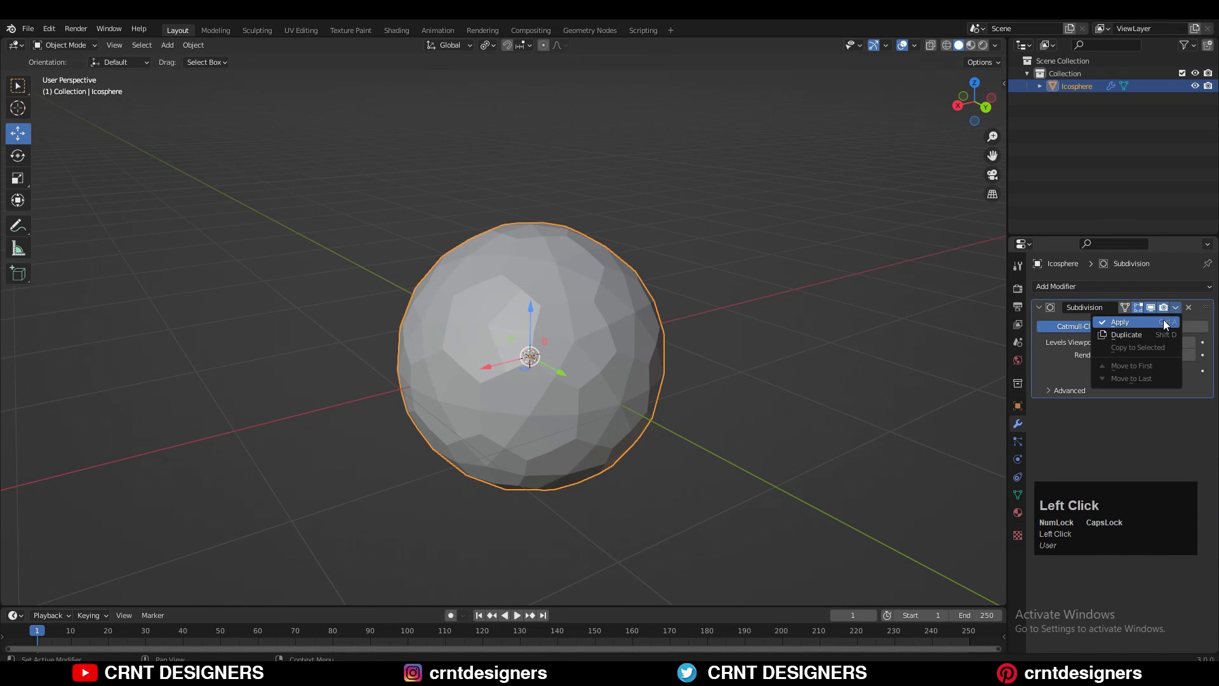
pyautogui.click(1163, 319)
pyautogui.scroll(2, 745, 359)
pyautogui.press('Tab')
# Step: In vertex mode, select all vertices matching one vertex's adjacent-face count and dissolve them with Ctrl+X
pyautogui.press('1')
pyautogui.click(476, 320)
pyautogui.moveTo(486, 337); pyautogui.dragTo(492, 335, button='middle')
pyautogui.scroll(2, 492, 335)
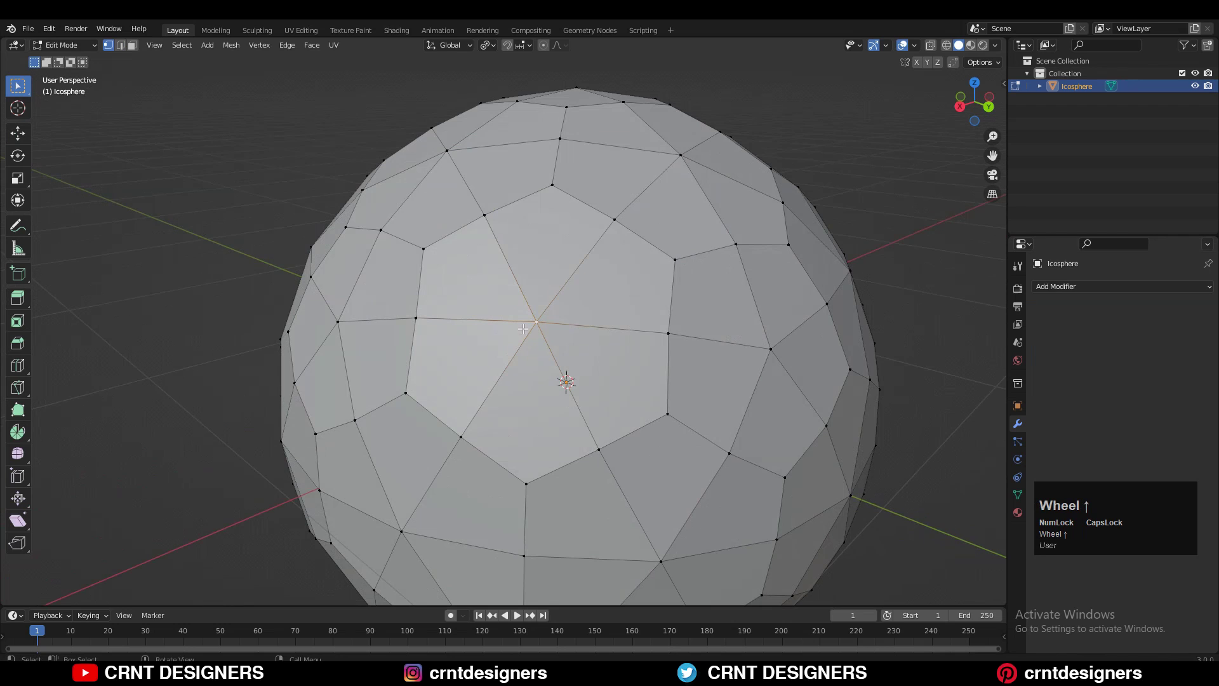
pyautogui.press('shift')
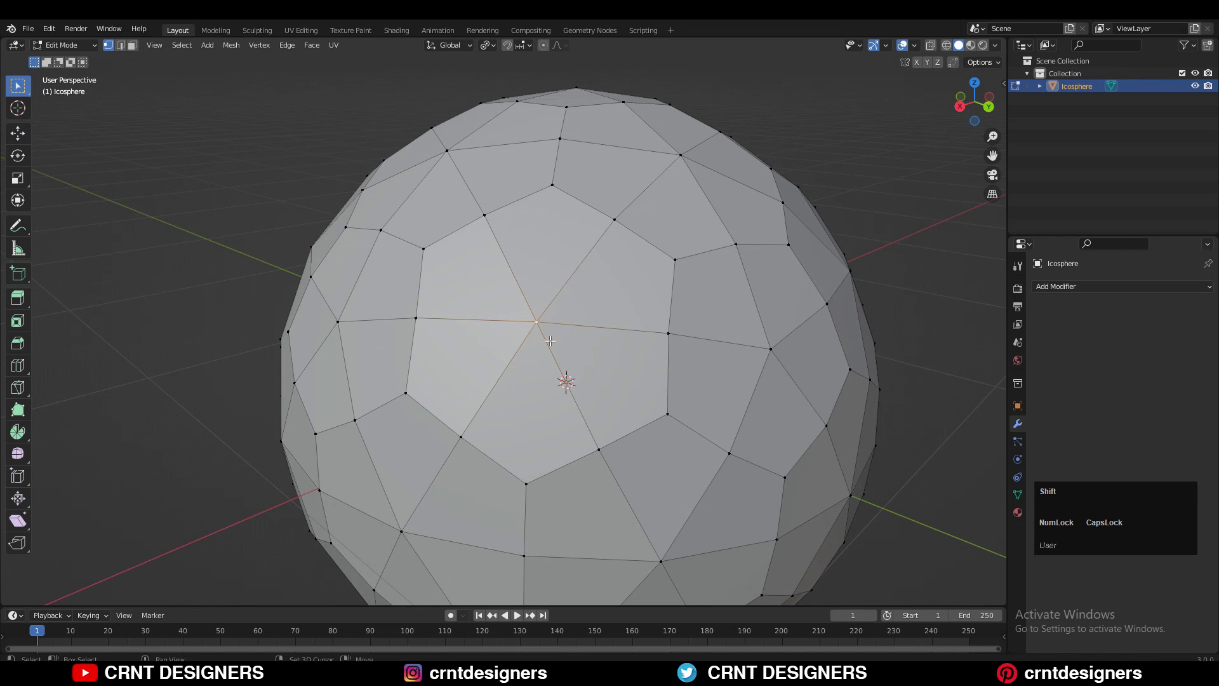
pyautogui.hotkey('shift', 'g')
pyautogui.click(551, 342)
pyautogui.moveTo(560, 327); pyautogui.dragTo(630, 327, button='middle')
pyautogui.hotkey('ctrl', 'x')
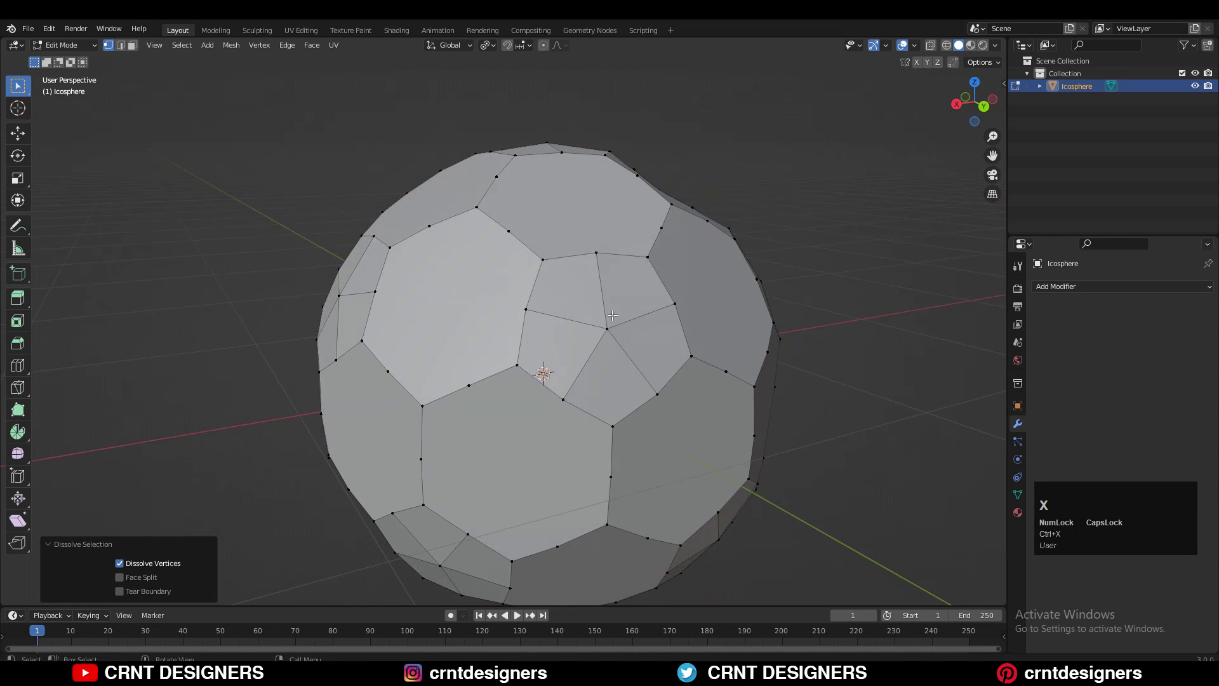
# Step: Pick a pentagon-centre vertex and bring up the Select Similar options
pyautogui.click(619, 328)
pyautogui.scroll(2, 619, 327)
pyautogui.moveTo(619, 327); pyautogui.dragTo(564, 327, button='middle')
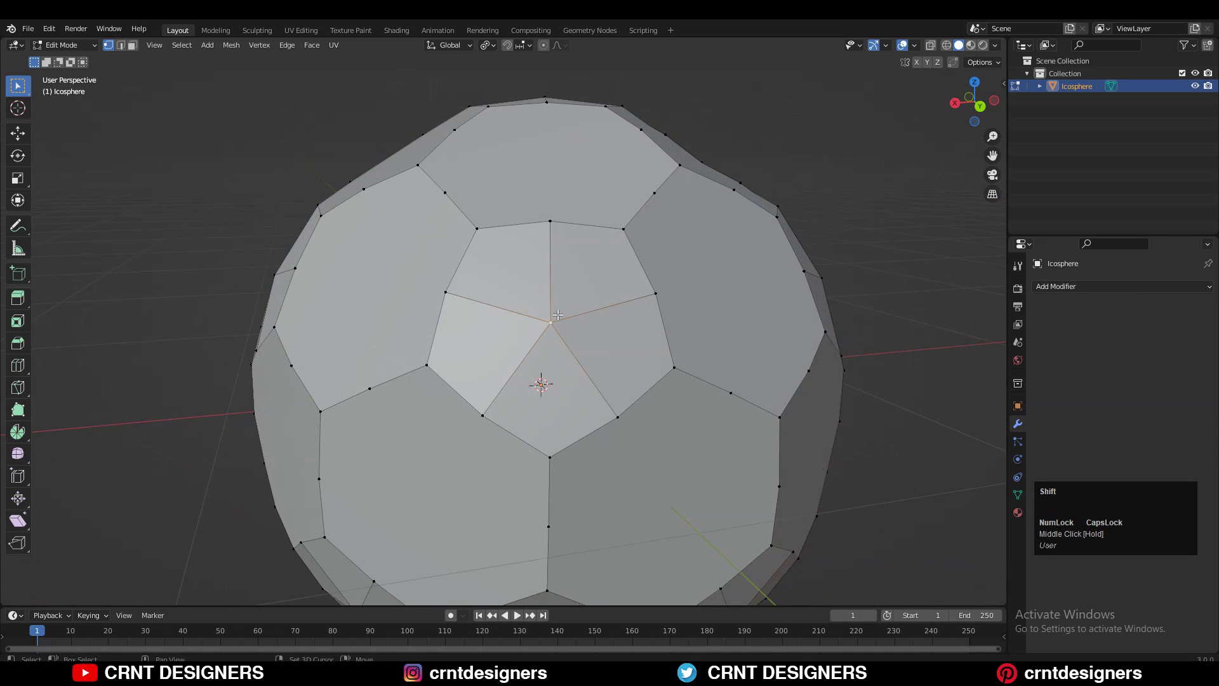
pyautogui.hotkey('shift', 'g')
# Step: Select all pentagon-centre vertices by adjacent-face count and dissolve them
pyautogui.click(560, 315)
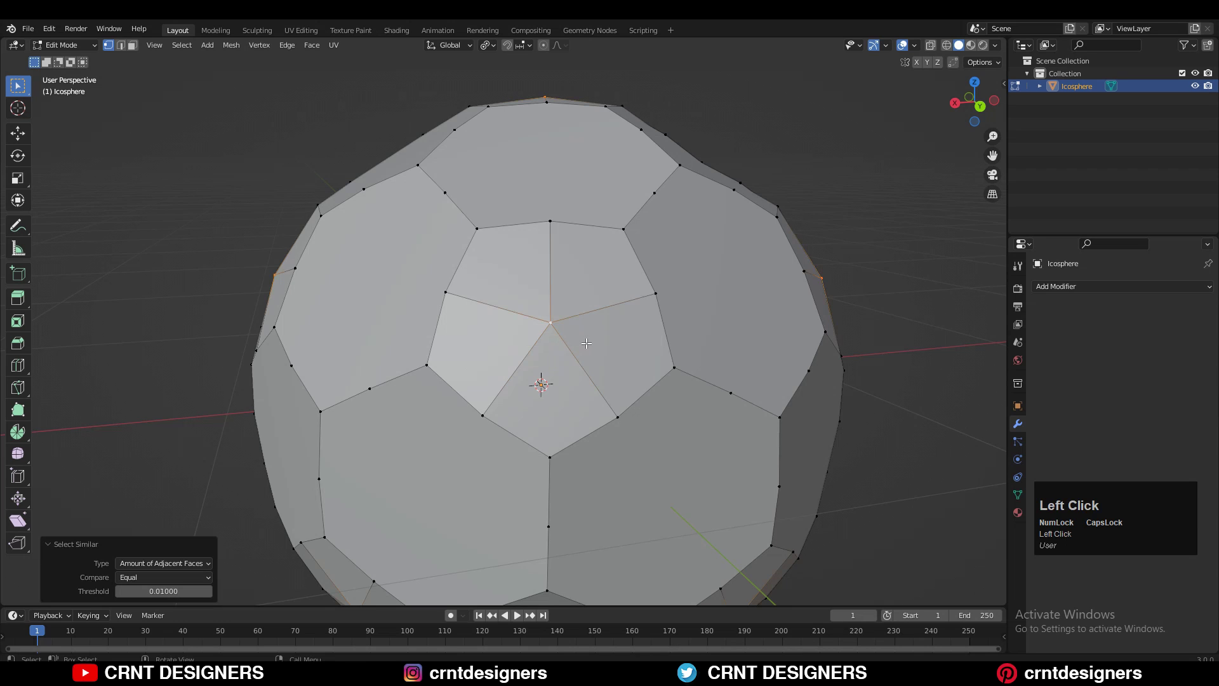
pyautogui.hotkey('ctrl', 'v')
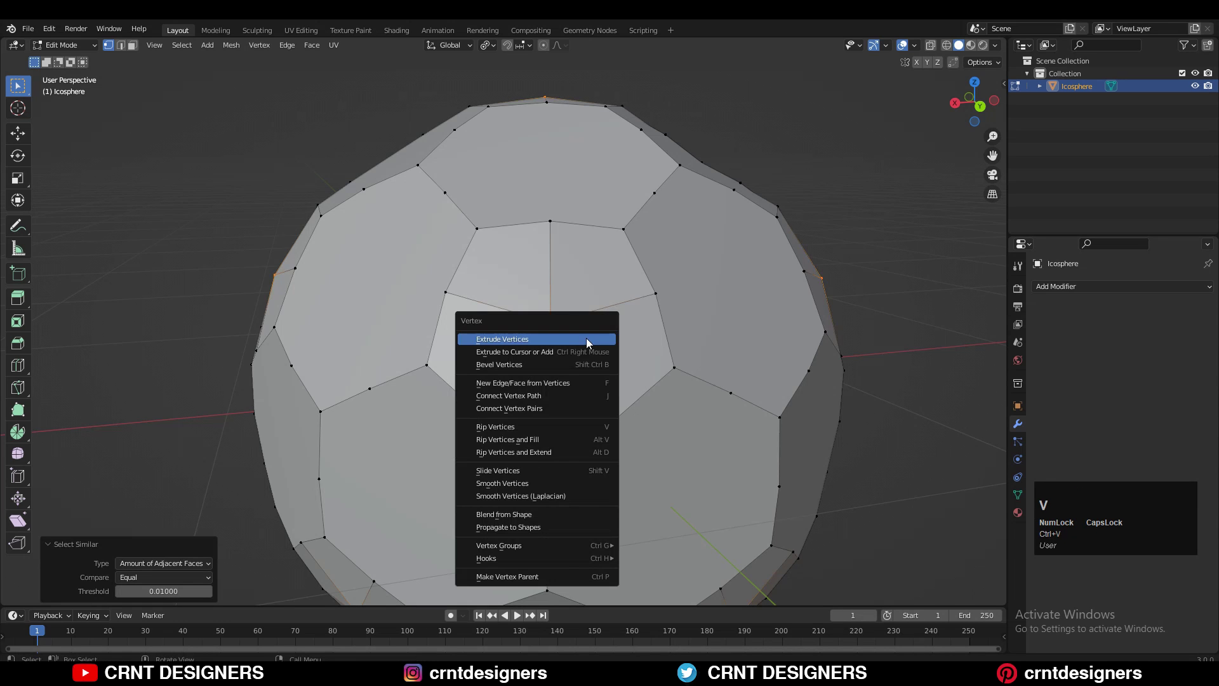
pyautogui.hotkey('ctrl', 'x')
# Step: Select all mid-edge vertices by adjacent-face count and dissolve them
pyautogui.moveTo(553, 280); pyautogui.dragTo(580, 380, button='middle')
pyautogui.click(579, 380)
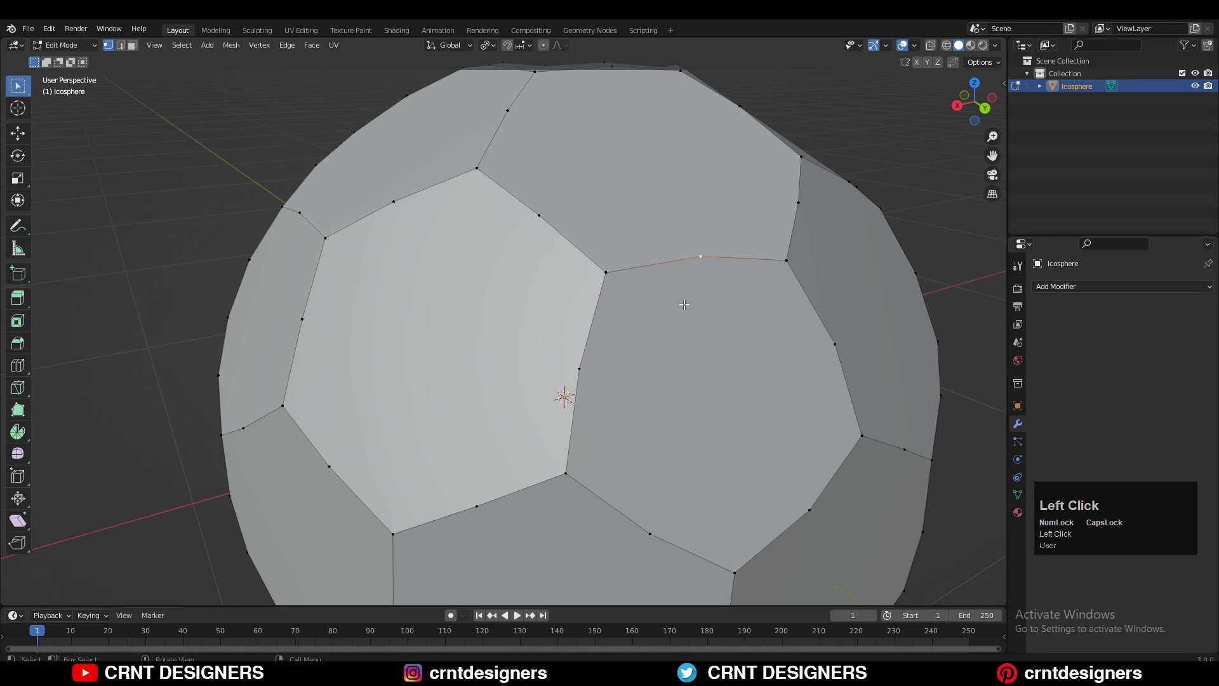
pyautogui.hotkey('shift', 'g')
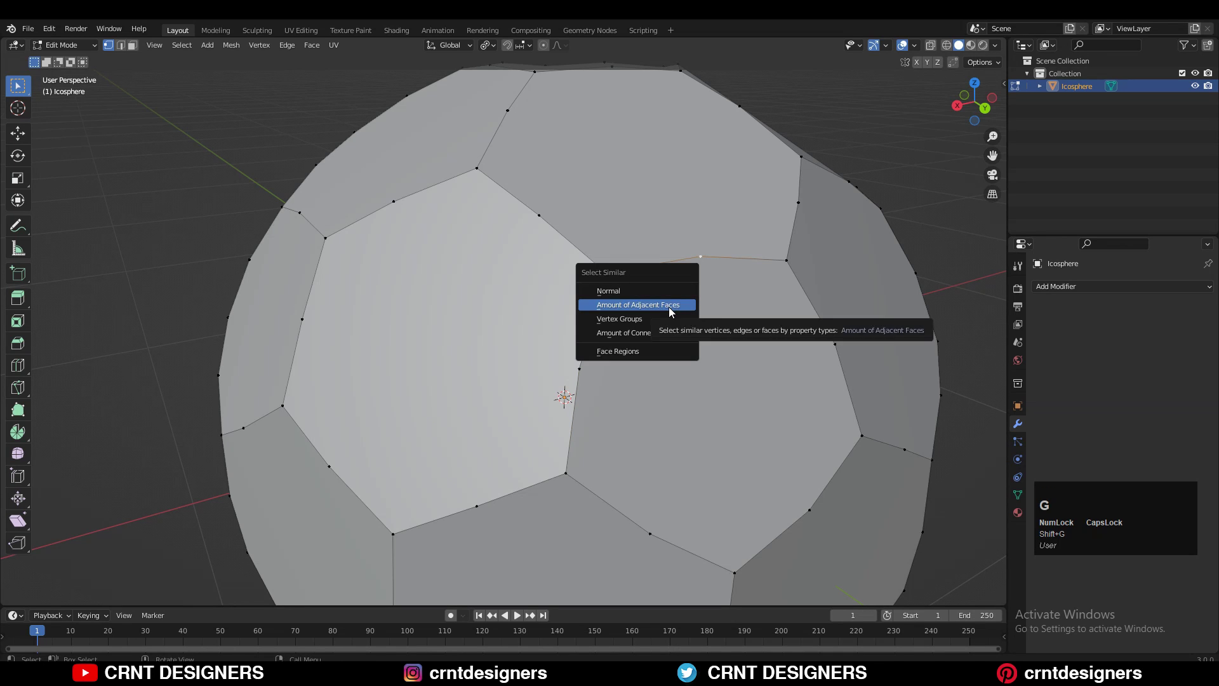
pyautogui.click(669, 307)
pyautogui.scroll(-4, 690, 280)
pyautogui.moveTo(690, 281); pyautogui.dragTo(709, 316, button='middle')
pyautogui.hotkey('ctrl', 'x')
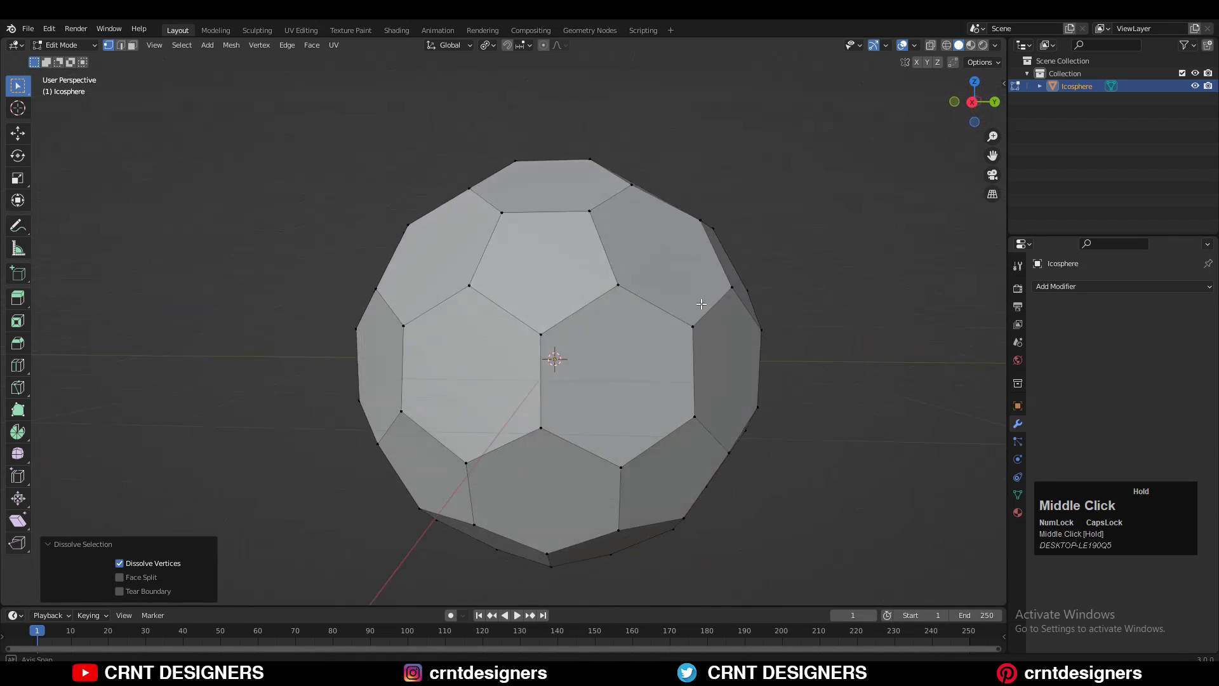
# Step: Select all faces and inset them individually with a 0.05 m thickness
pyautogui.press('a')
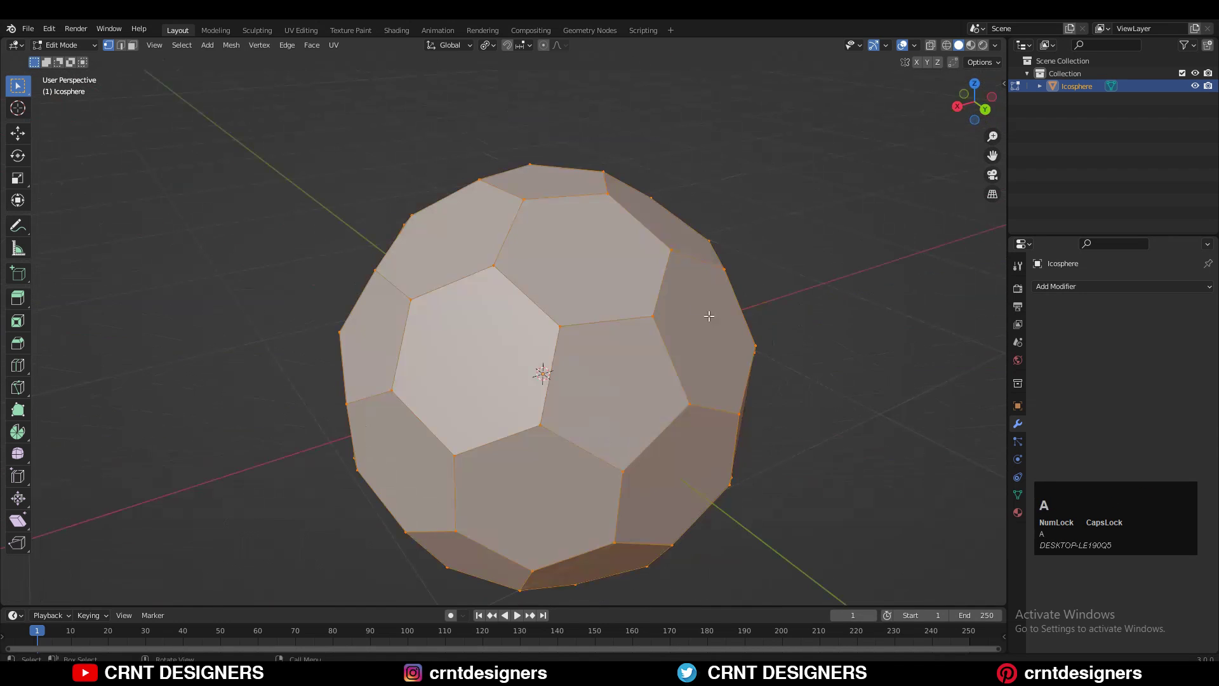
pyautogui.press('3')
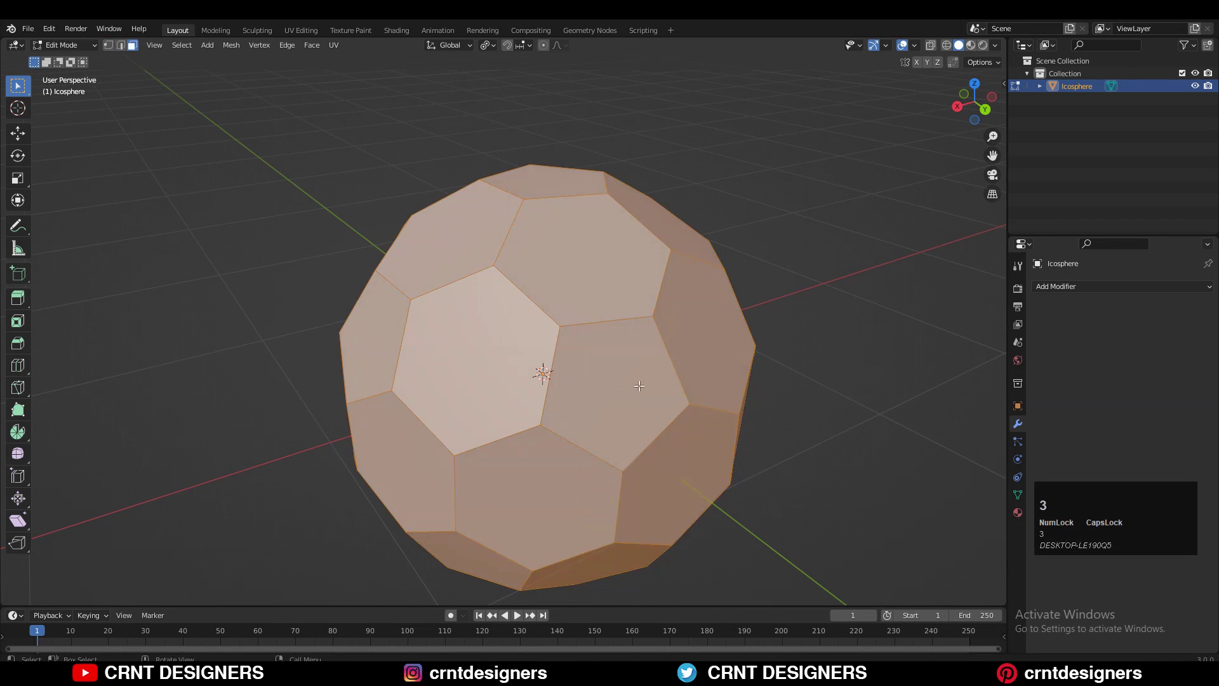
pyautogui.press('i')
pyautogui.press('i')
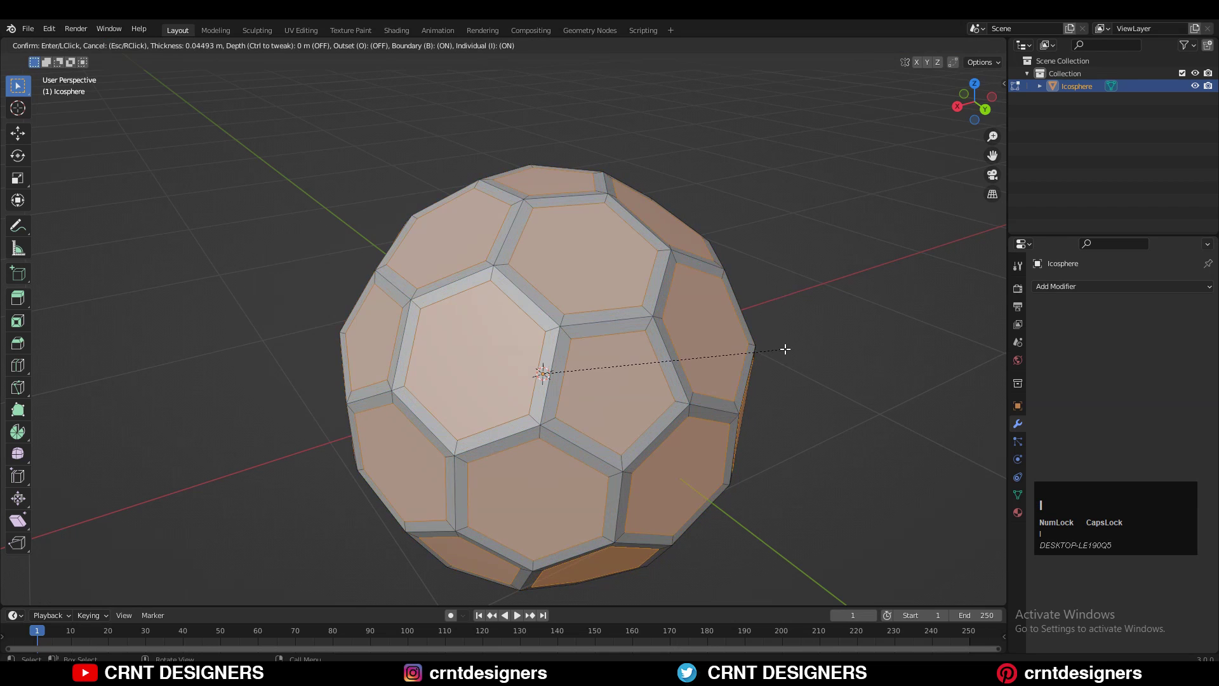
pyautogui.keyDown('shift'); pyautogui.click(785, 349); pyautogui.keyUp('shift')
pyautogui.click(177, 520)
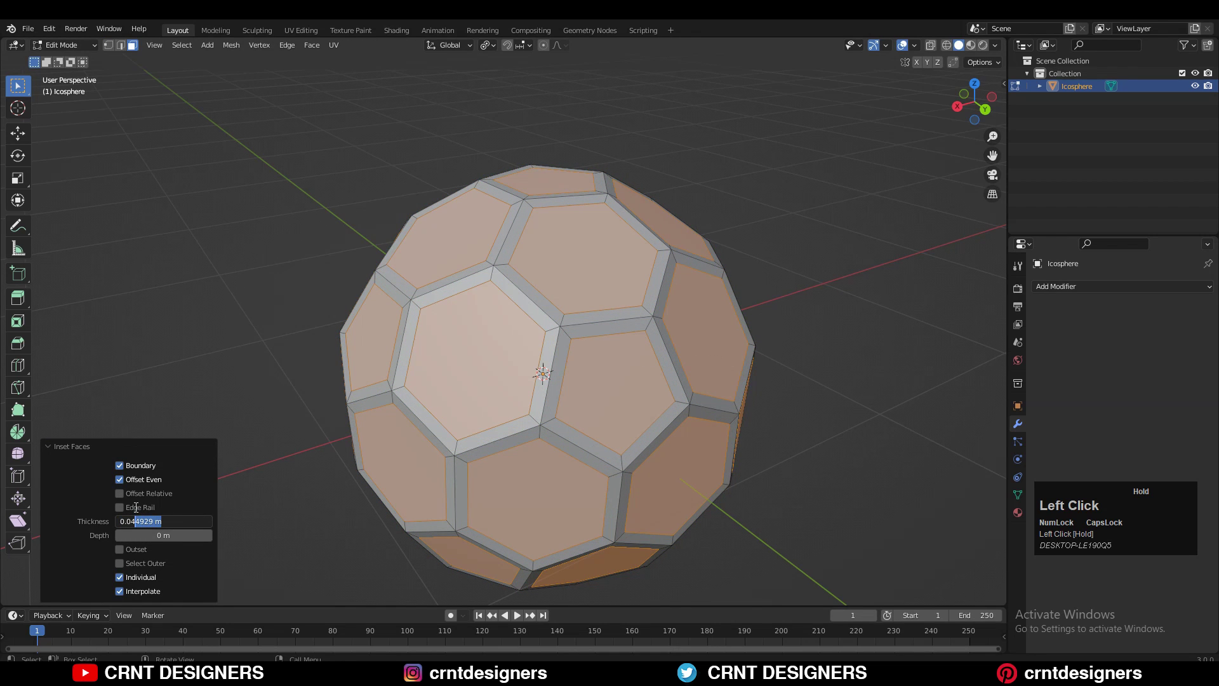
pyautogui.write('5')
pyautogui.press('Return')
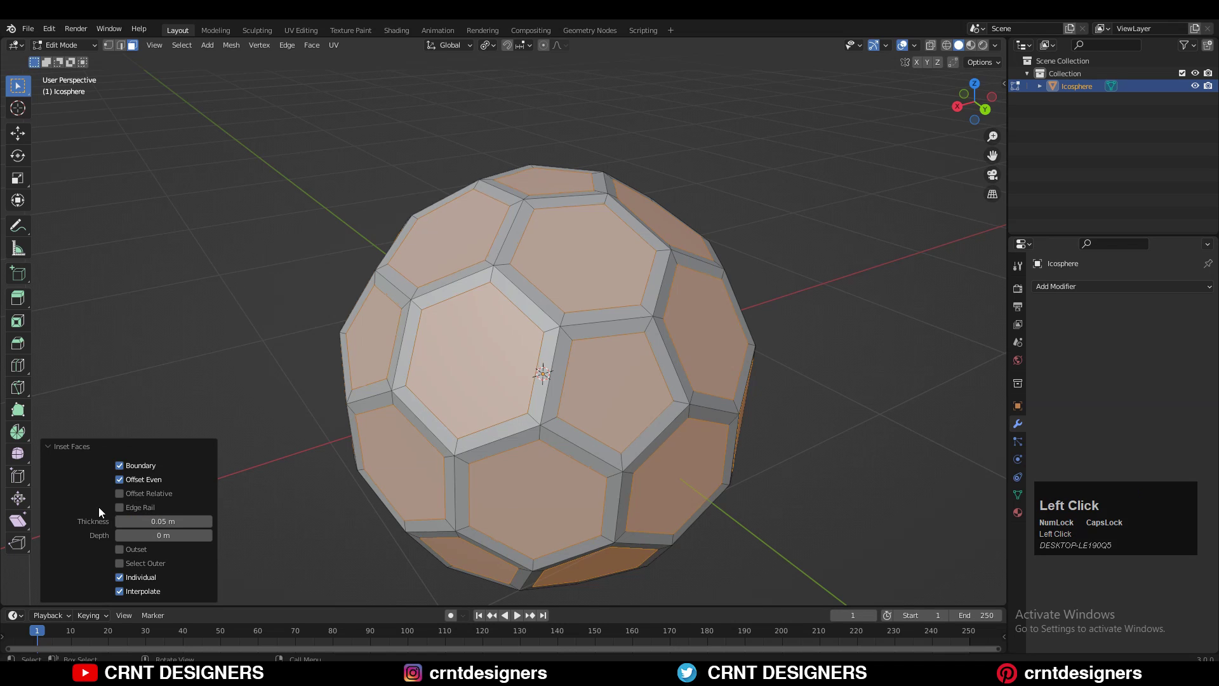
pyautogui.click(1092, 288)
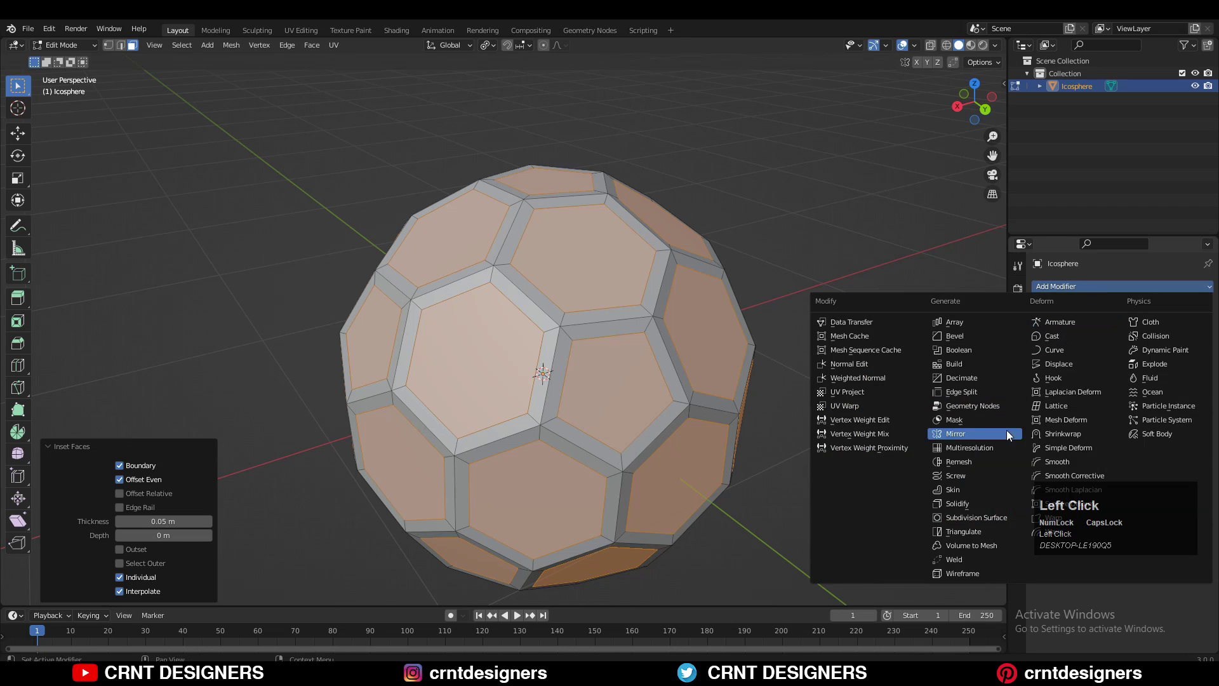
# Step: Add a Simple Subdivision Surface at viewport level 2 and apply it
pyautogui.click(970, 518)
pyautogui.press('Tab')
pyautogui.click(1148, 325)
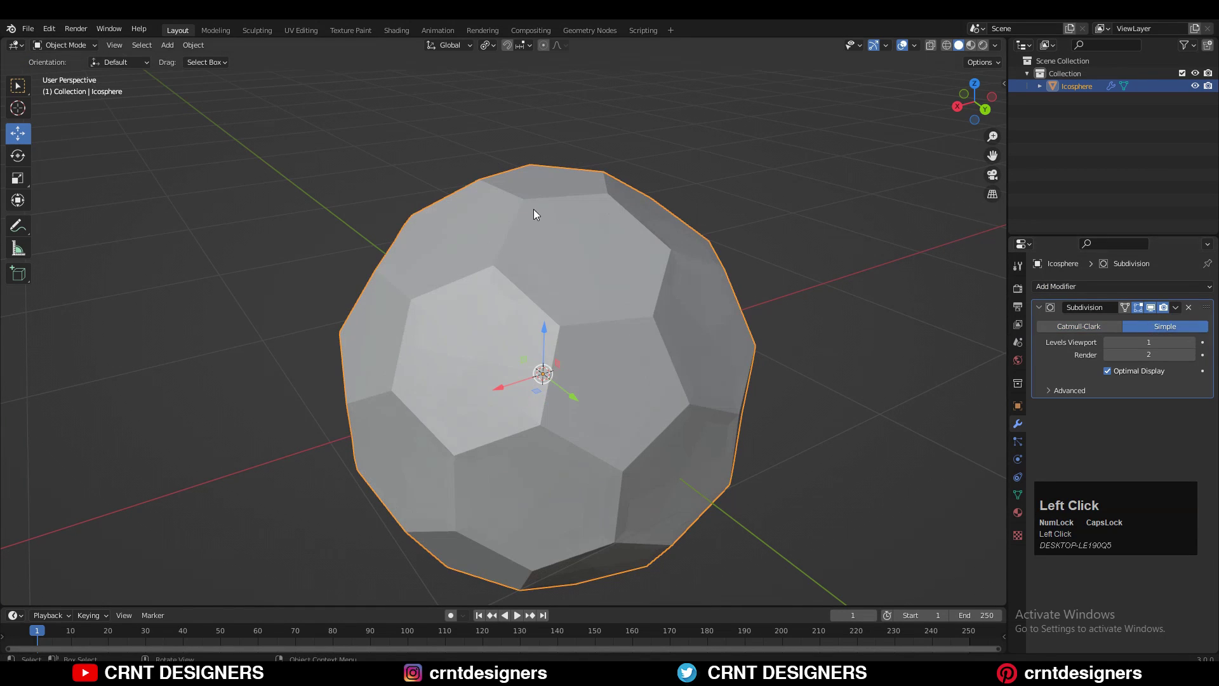
pyautogui.click(1192, 341)
pyautogui.click(1175, 307)
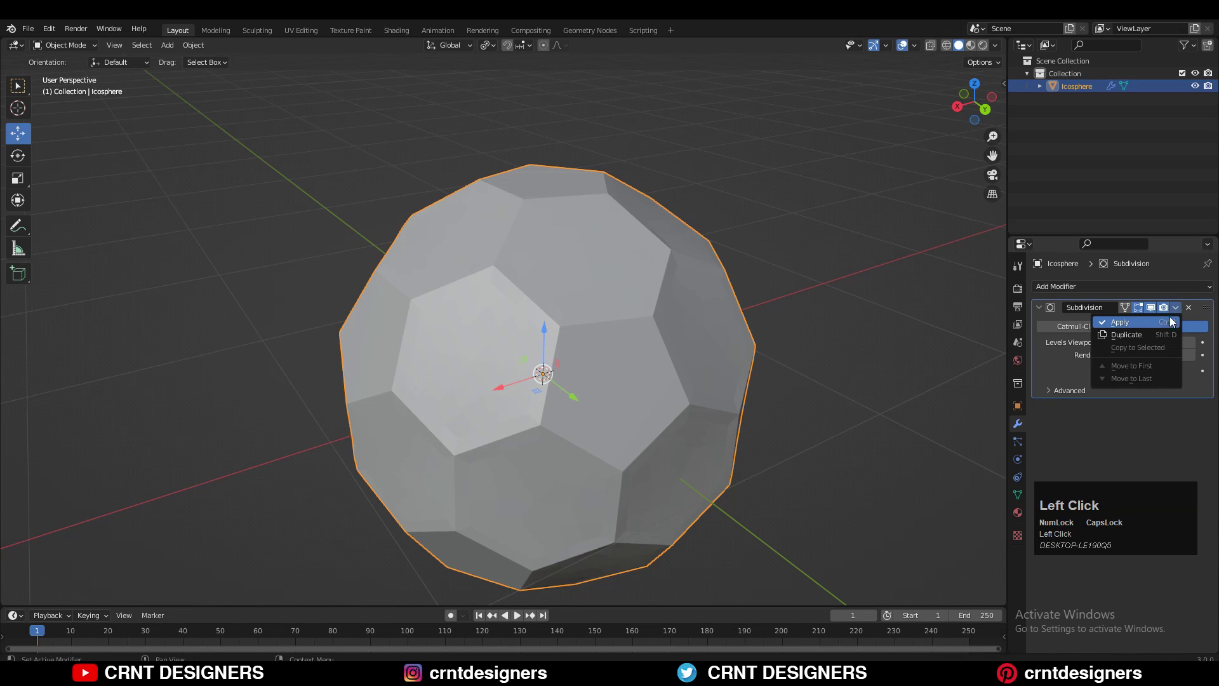
pyautogui.click(1160, 322)
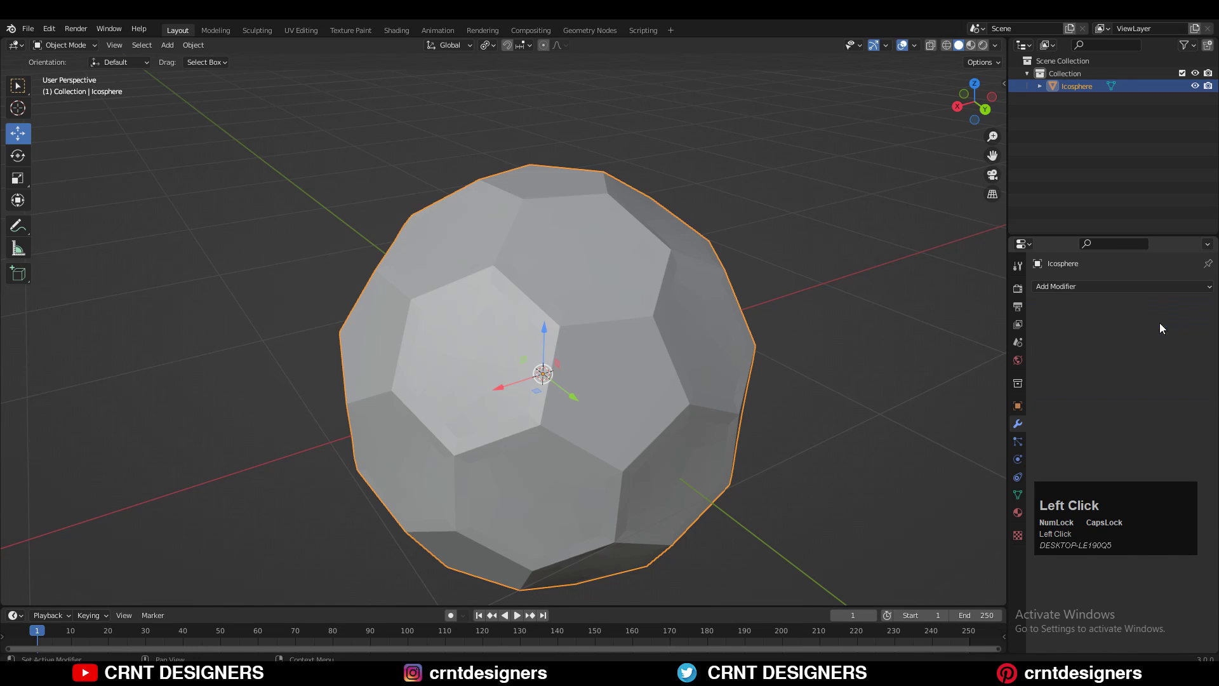
# Step: Add a Catmull-Clark Subdivision Surface modifier with viewport level 2
pyautogui.press('Tab')
pyautogui.moveTo(830, 371); pyautogui.dragTo(786, 368, button='middle')
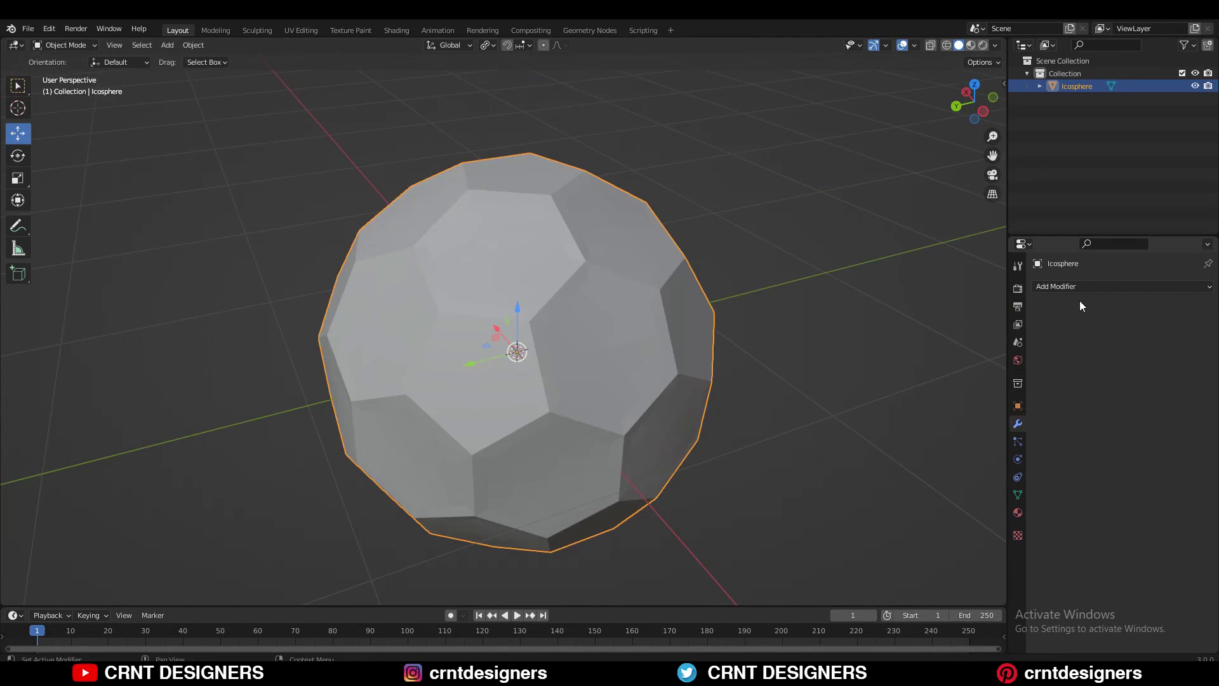
pyautogui.click(1080, 291)
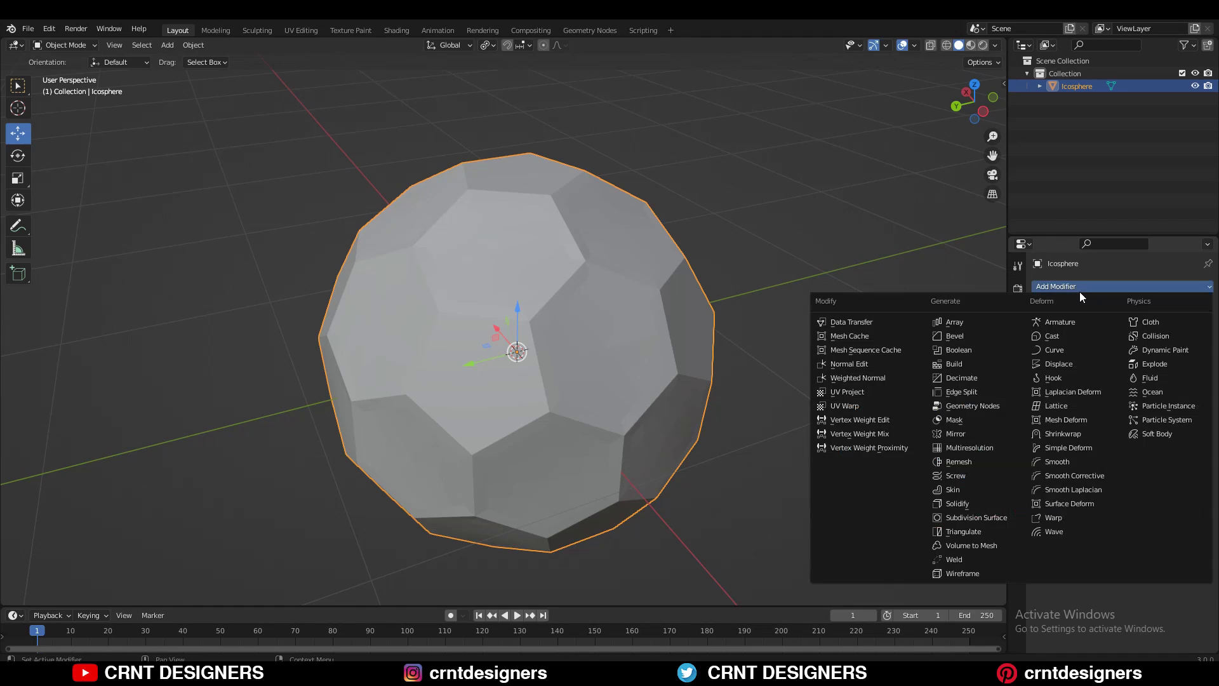
pyautogui.click(996, 519)
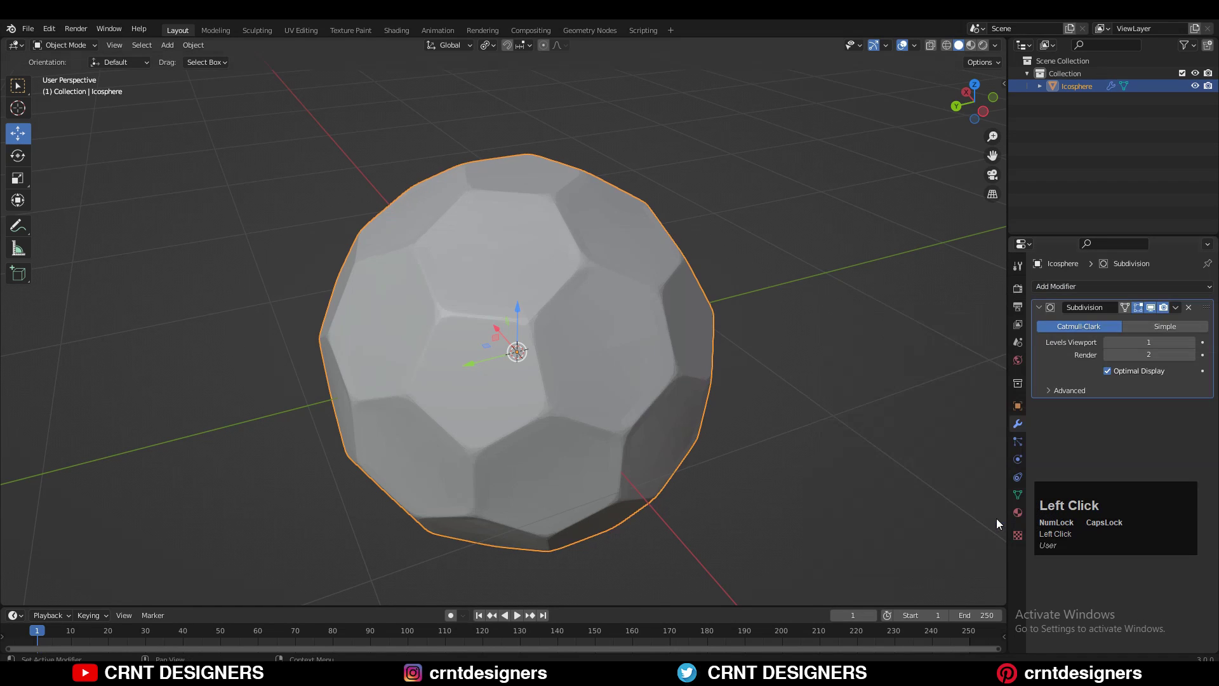
pyautogui.click(1191, 342)
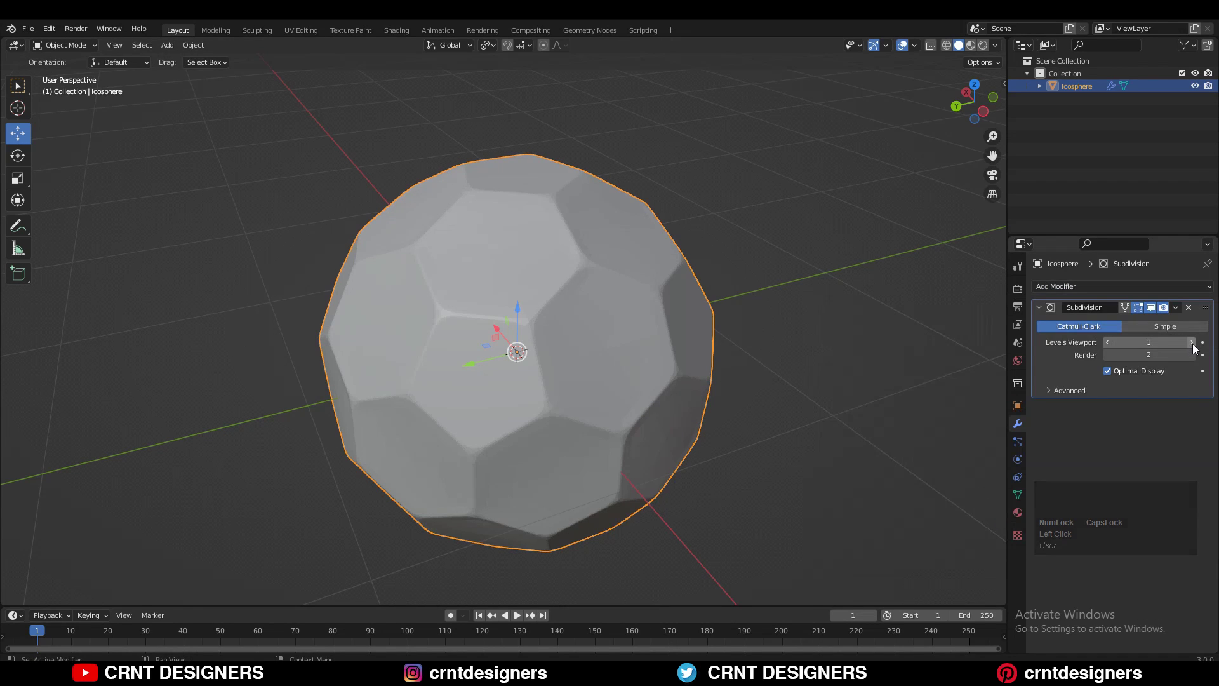
pyautogui.moveTo(585, 313); pyautogui.dragTo(593, 424, button='middle')
pyautogui.scroll(3, 593, 424)
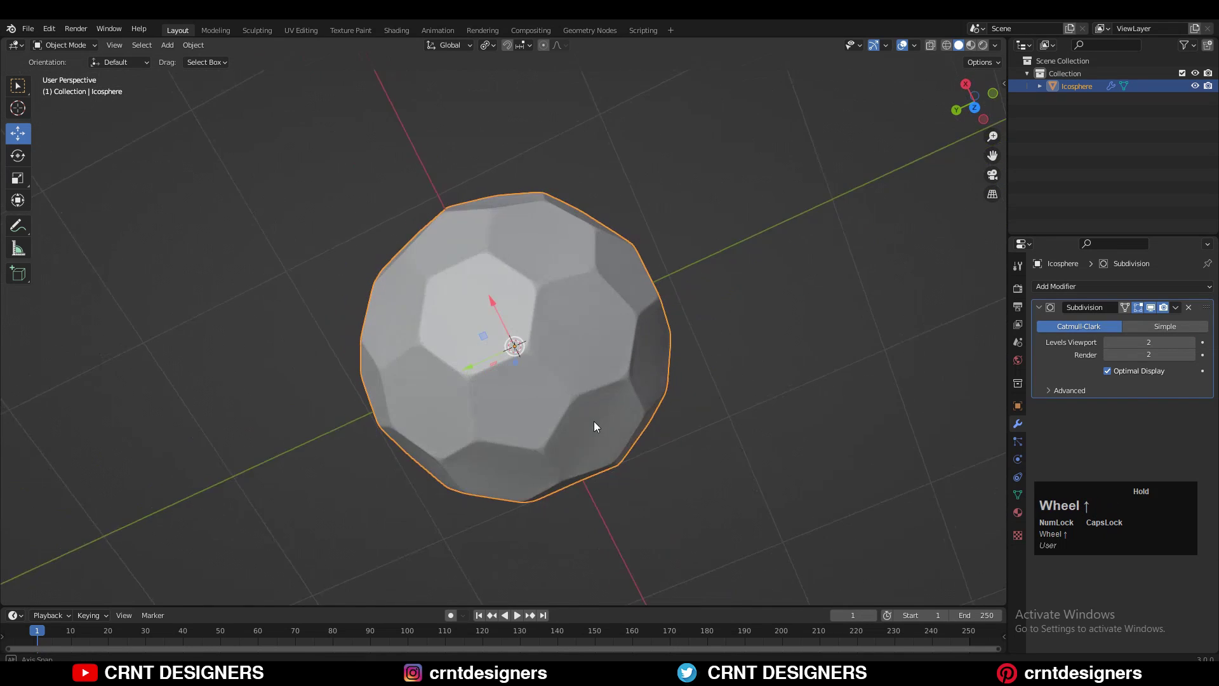
# Step: Shade the icosphere smooth, then go back into Edit Mode
pyautogui.rightClick(630, 337)
pyautogui.click(630, 337)
pyautogui.moveTo(639, 389); pyautogui.dragTo(646, 337, button='middle')
pyautogui.scroll(3, 604, 293)
pyautogui.scroll(-4, 626, 296)
pyautogui.press('capslock')
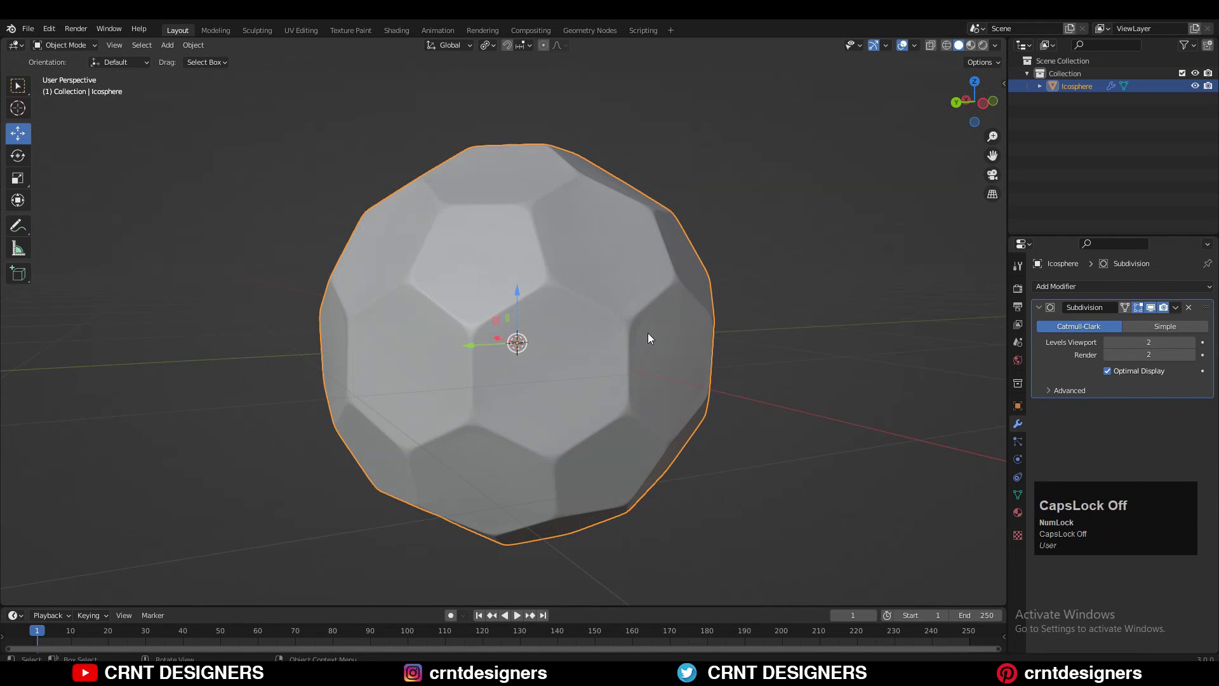
pyautogui.click(633, 333)
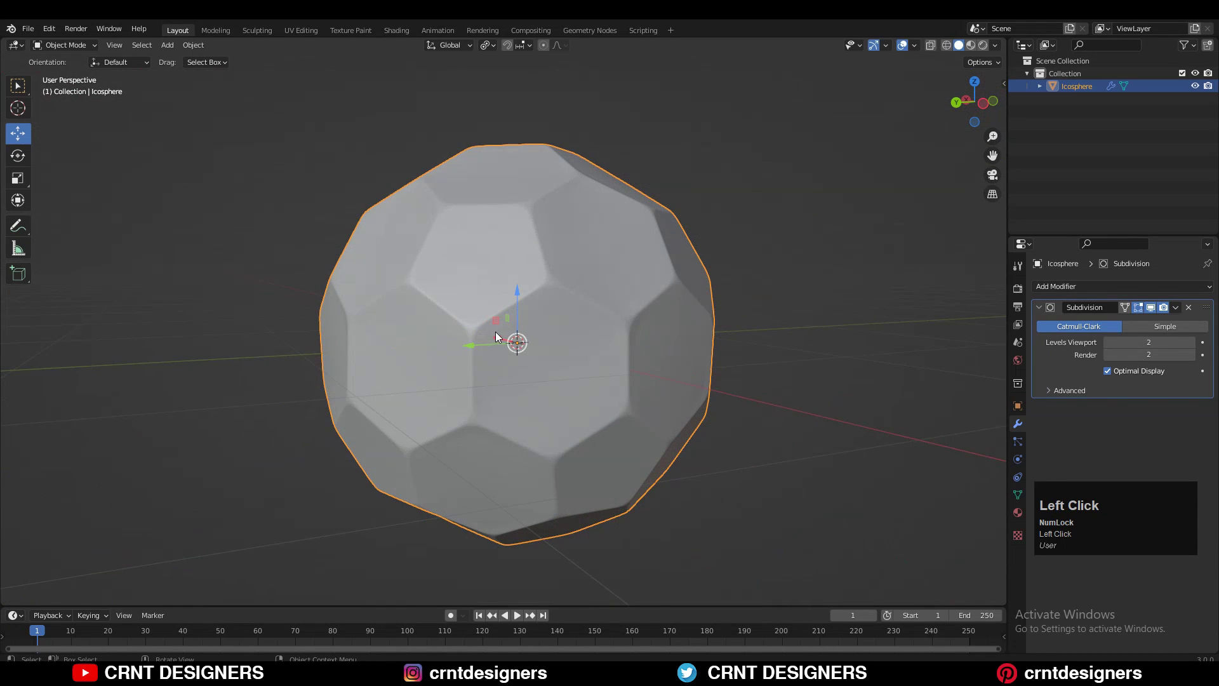
pyautogui.press('Tab')
pyautogui.moveTo(495, 333); pyautogui.dragTo(585, 411, button='middle')
pyautogui.scroll(2, 600, 399)
# Step: Select all panel-centre vertices by adjacent-face count, grow the selection, and deselect stray faces
pyautogui.click(600, 399)
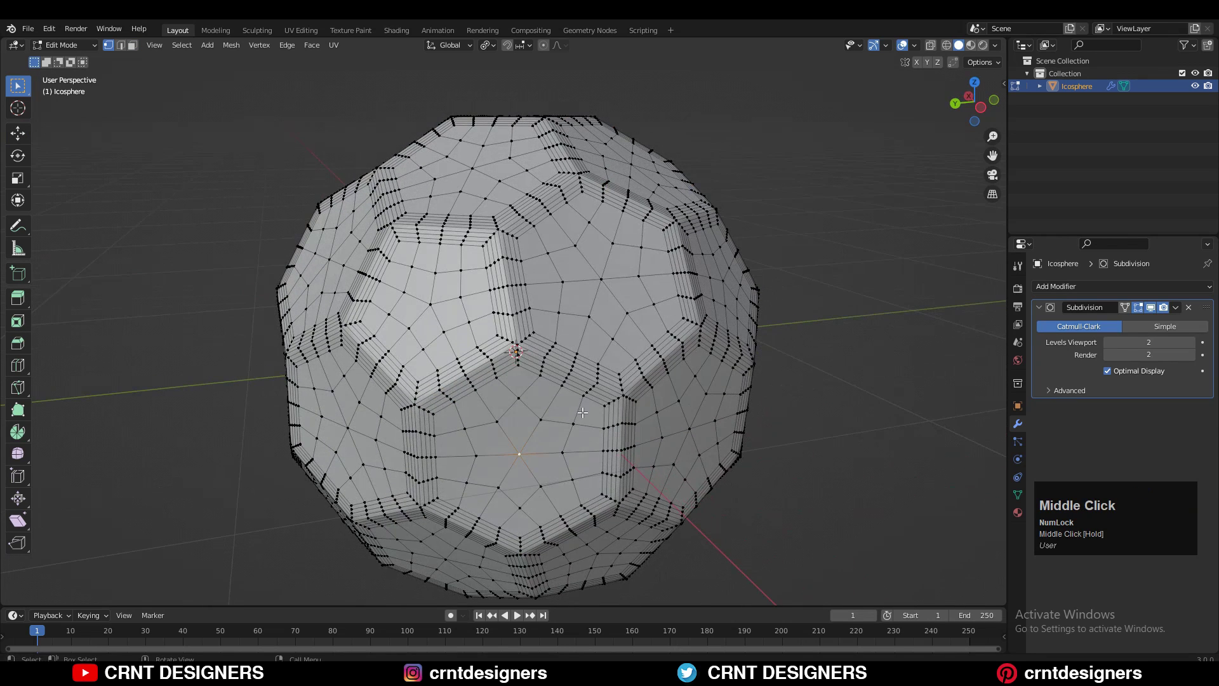
pyautogui.hotkey('shift', 'g')
pyautogui.click(582, 422)
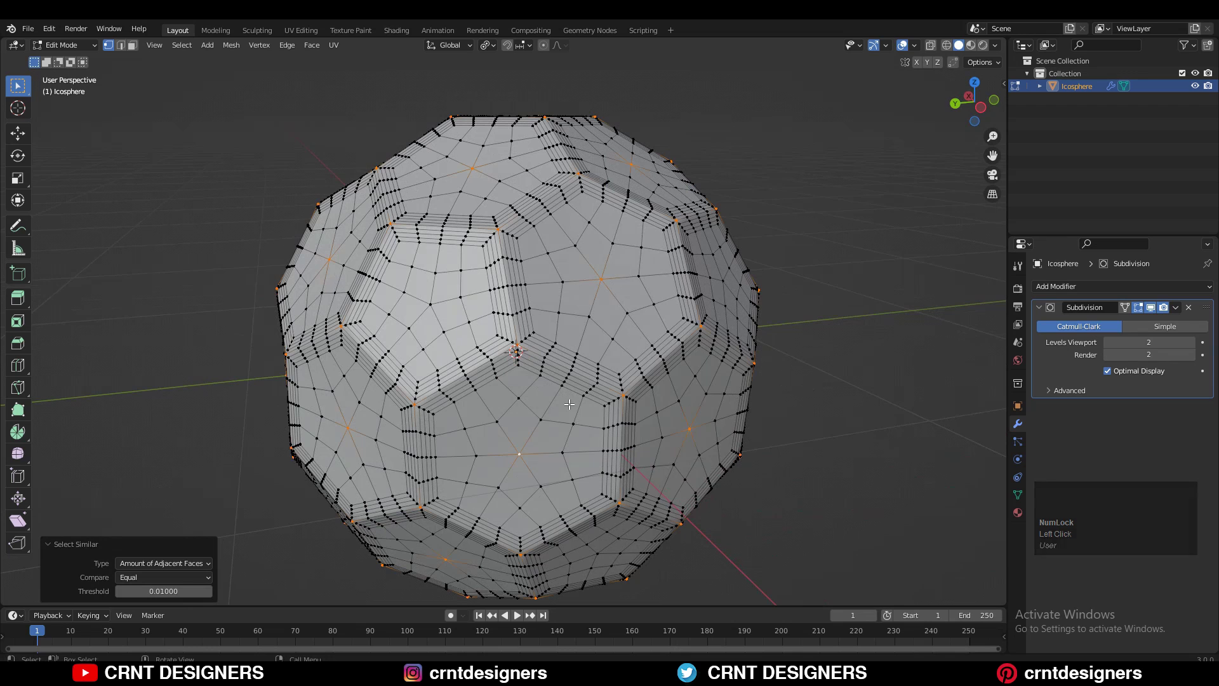
pyautogui.press('ctrl+KP_Add')
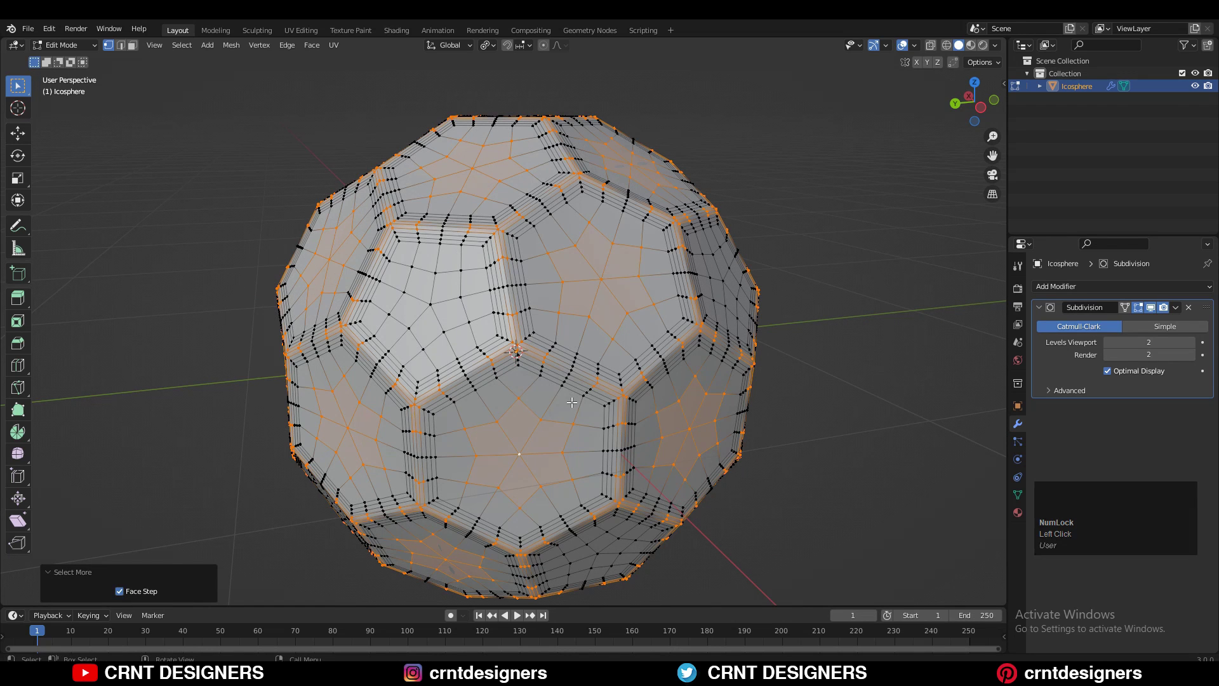
pyautogui.press('3')
pyautogui.moveTo(571, 402); pyautogui.dragTo(604, 392, button='middle')
pyautogui.keyDown('ctrl'); pyautogui.moveTo(529, 425); pyautogui.dragTo(555, 346, button='middle'); pyautogui.keyUp('ctrl')
pyautogui.keyDown('ctrl'); pyautogui.click(550, 341); pyautogui.keyUp('ctrl')
pyautogui.keyDown('ctrl'); pyautogui.moveTo(615, 433); pyautogui.dragTo(615, 433); pyautogui.keyUp('ctrl')
pyautogui.keyDown('ctrl'); pyautogui.moveTo(615, 329); pyautogui.dragTo(677, 247, button='middle'); pyautogui.keyUp('ctrl')
# Step: Reshape the selected star patches into circles with LoopTools Circle
pyautogui.rightClick(679, 249)
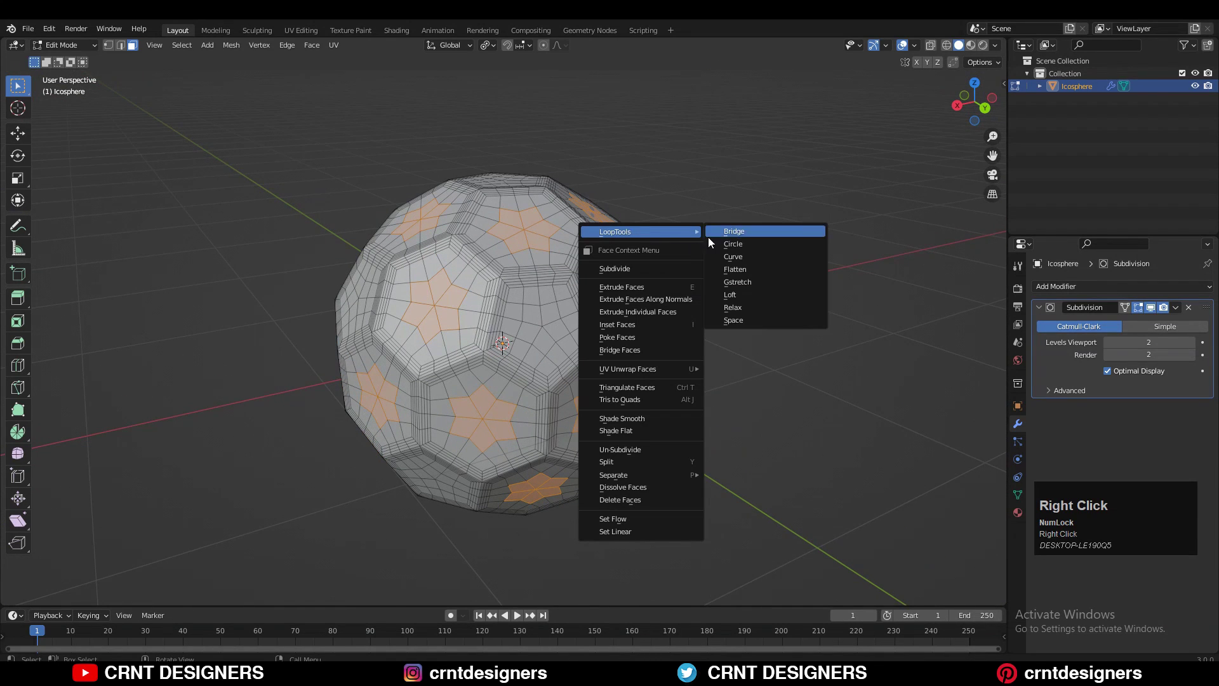
pyautogui.click(728, 244)
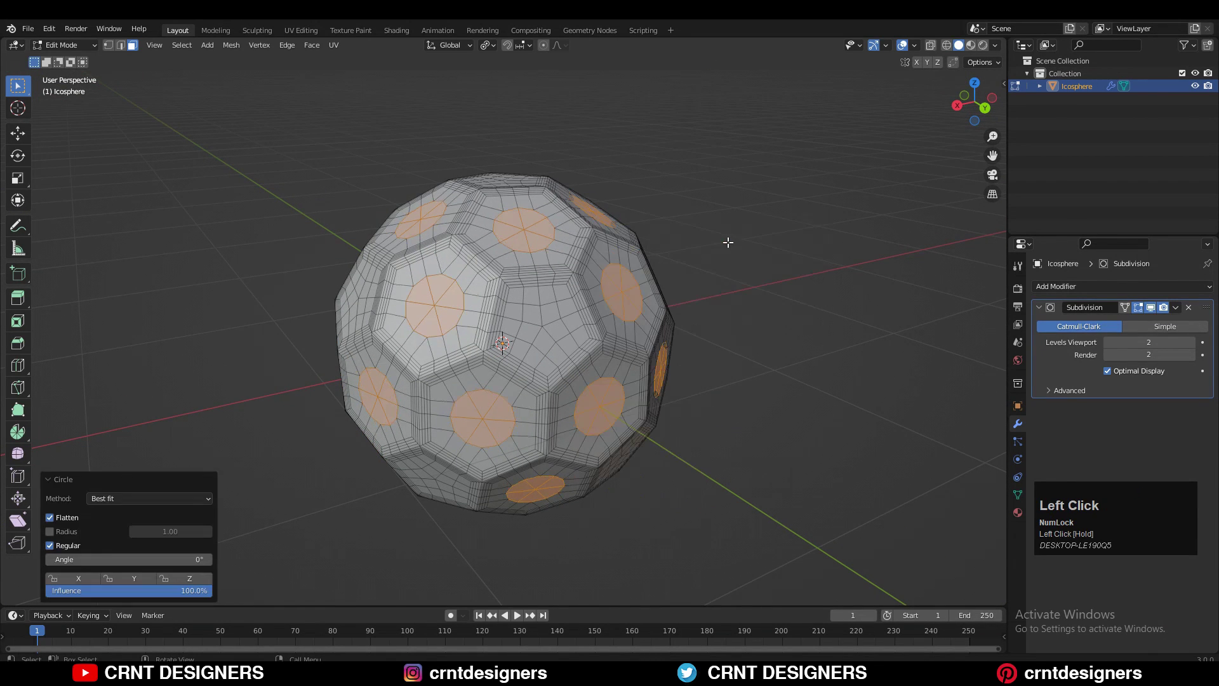
pyautogui.moveTo(711, 299); pyautogui.dragTo(574, 364, button='middle')
pyautogui.scroll(4, 773, 339)
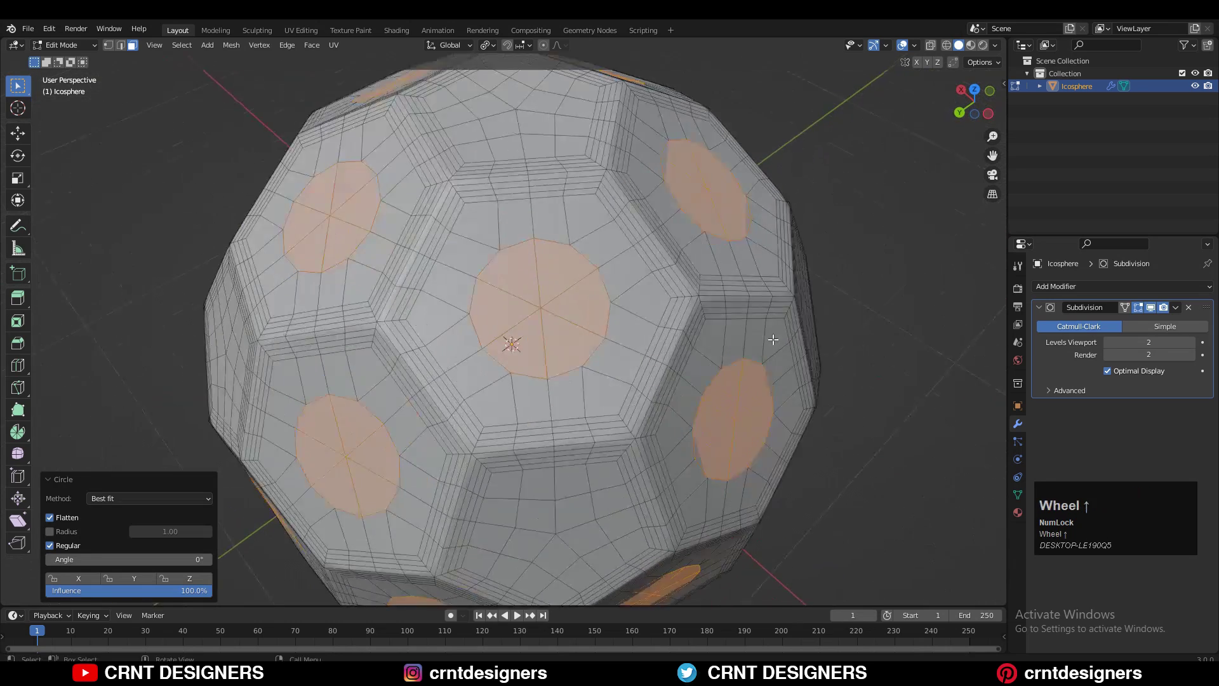
pyautogui.scroll(-2, 775, 373)
# Step: Inset the circular patches as merged regions with Individual off, thickness about 0.01017 m
pyautogui.press('i')
pyautogui.press('i')
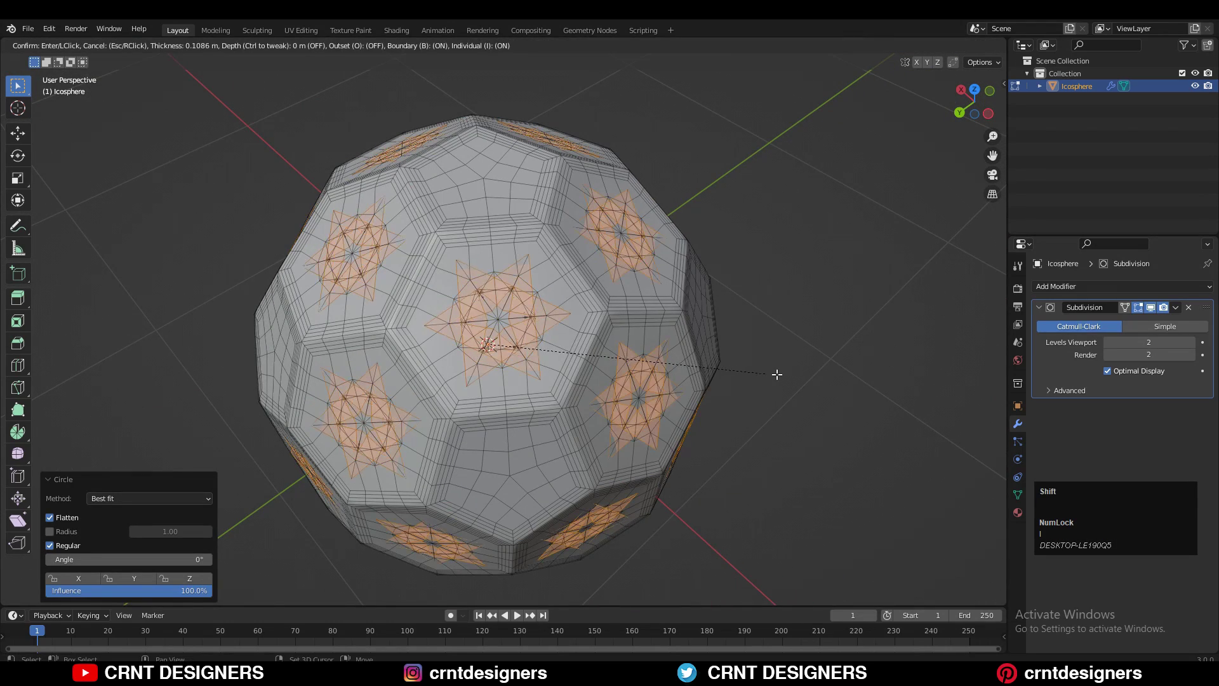
pyautogui.keyDown('shift'); pyautogui.click(957, 447); pyautogui.keyUp('shift')
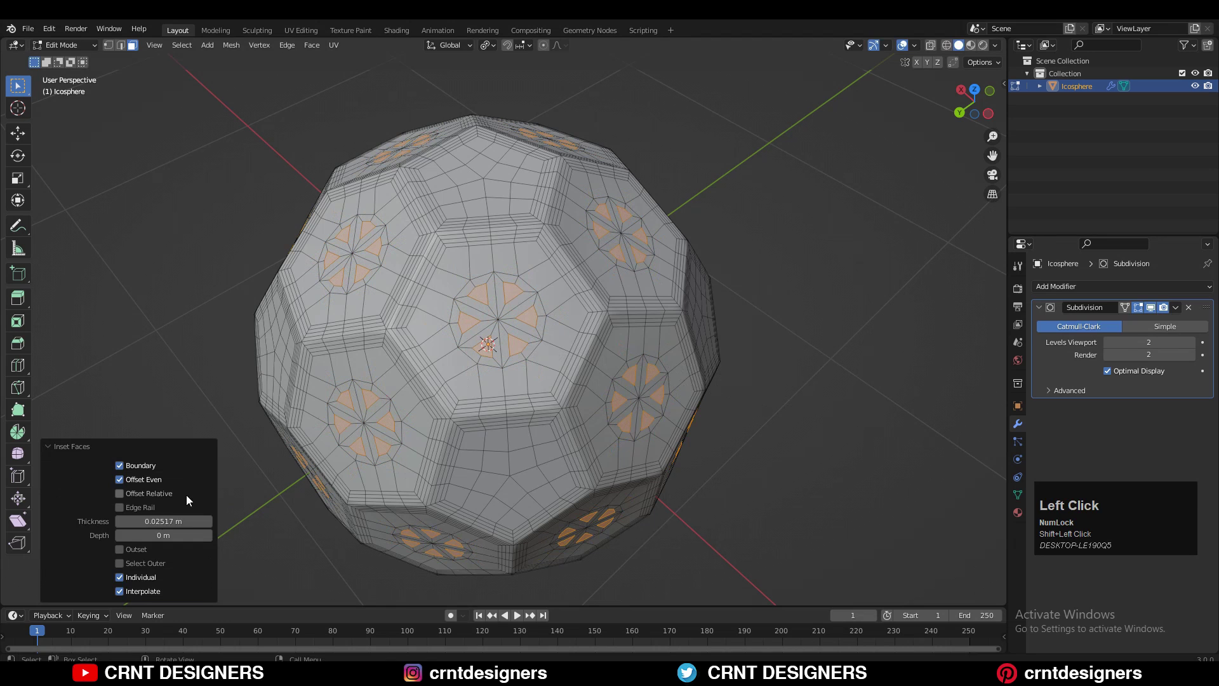
pyautogui.click(119, 577)
pyautogui.keyDown('shift'); pyautogui.moveTo(191, 521); pyautogui.dragTo(171, 521); pyautogui.keyUp('shift')
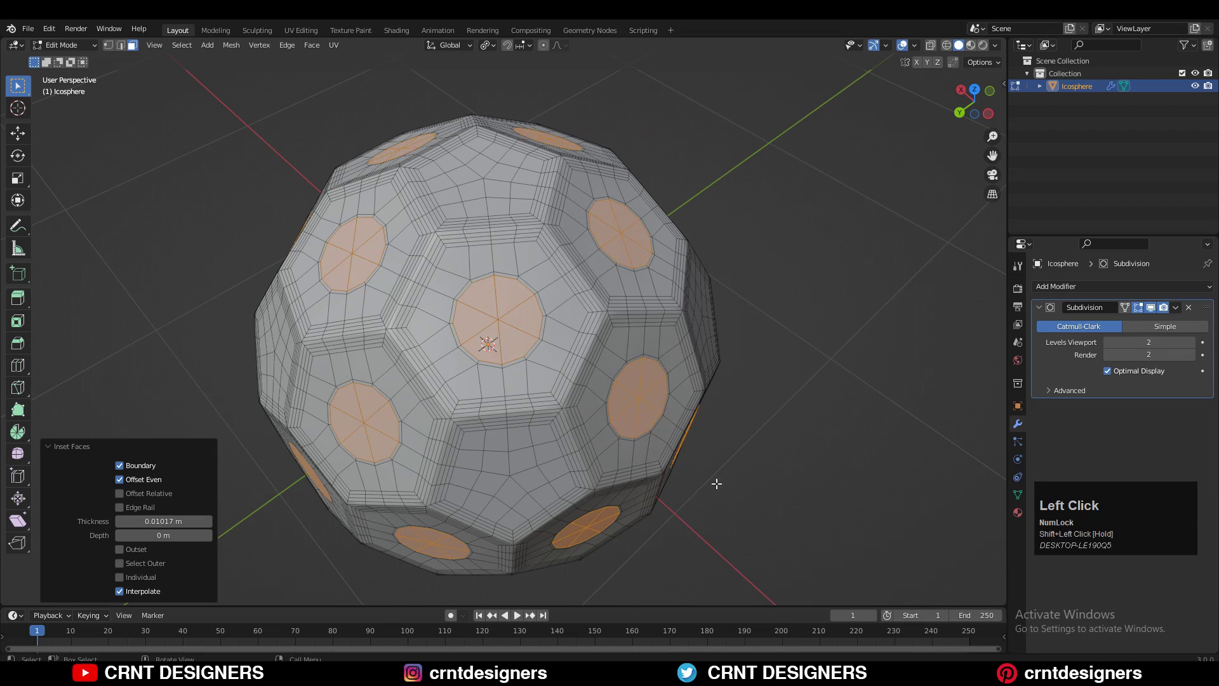
pyautogui.scroll(5, 803, 463)
# Step: Inset the circular patches again and shrink them inward with Alt+S to recess the holes
pyautogui.press('i')
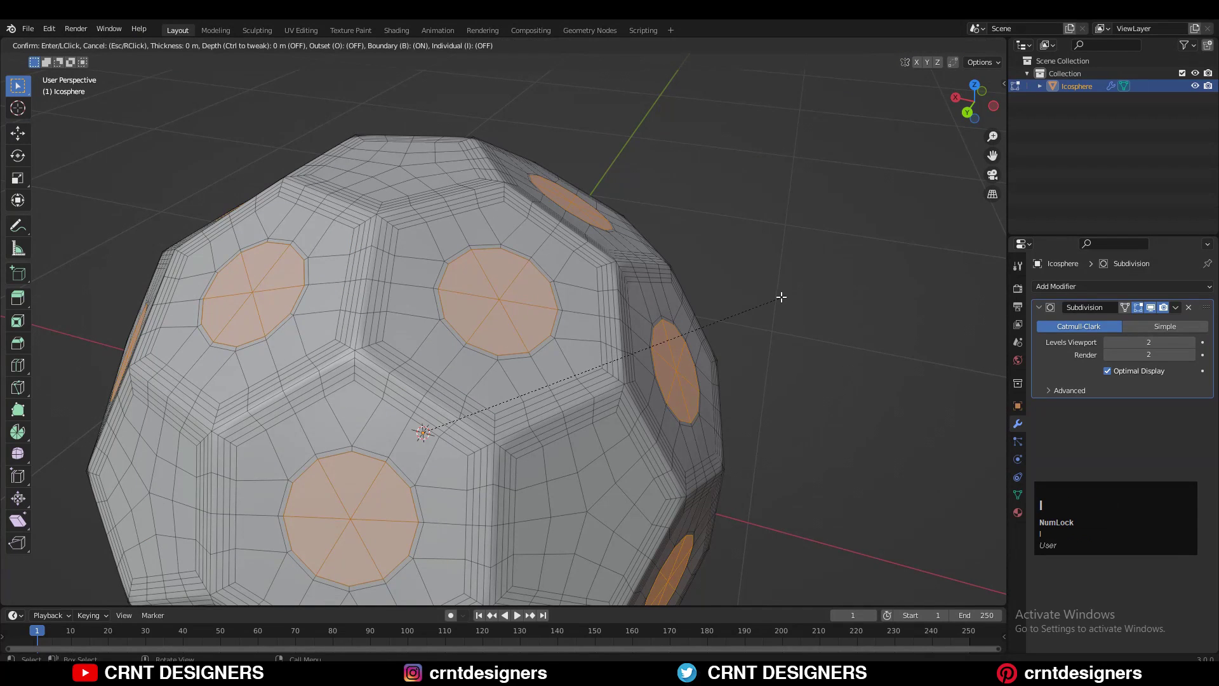
pyautogui.click(789, 295)
pyautogui.moveTo(718, 330); pyautogui.dragTo(756, 283, button='middle')
pyautogui.hotkey('alt', 's')
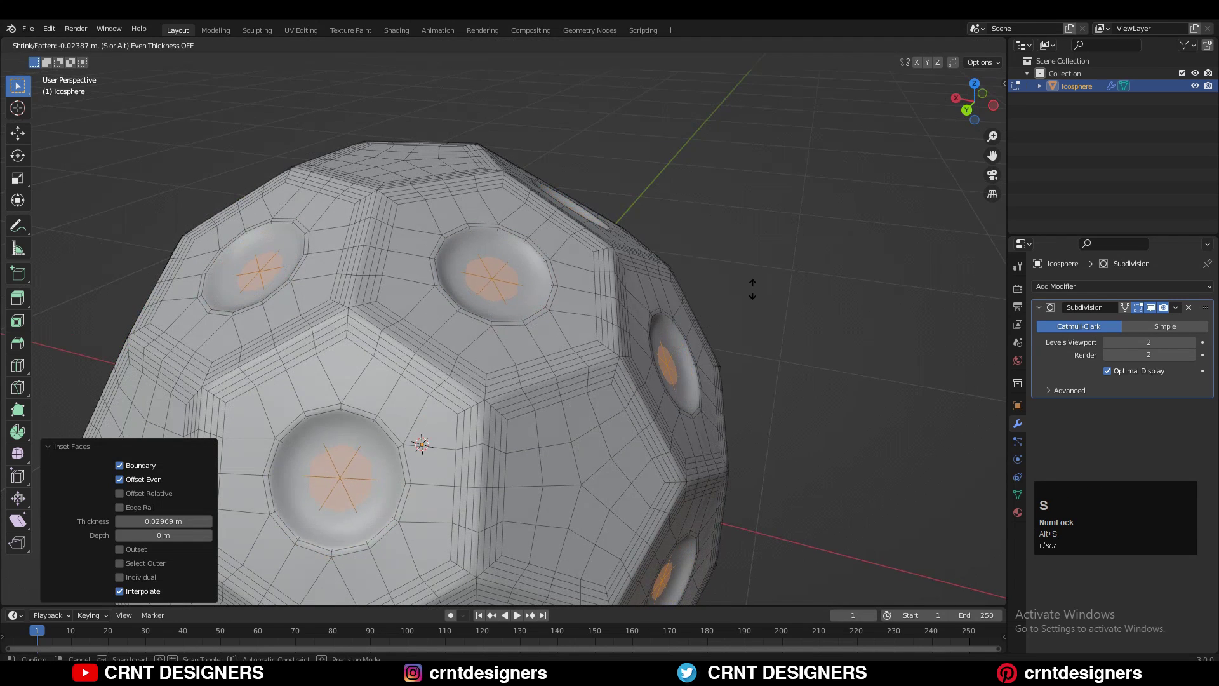
pyautogui.click(781, 290)
pyautogui.scroll(3, 815, 289)
# Step: Turn on proportional editing and add another inset inside each hole
pyautogui.press('o')
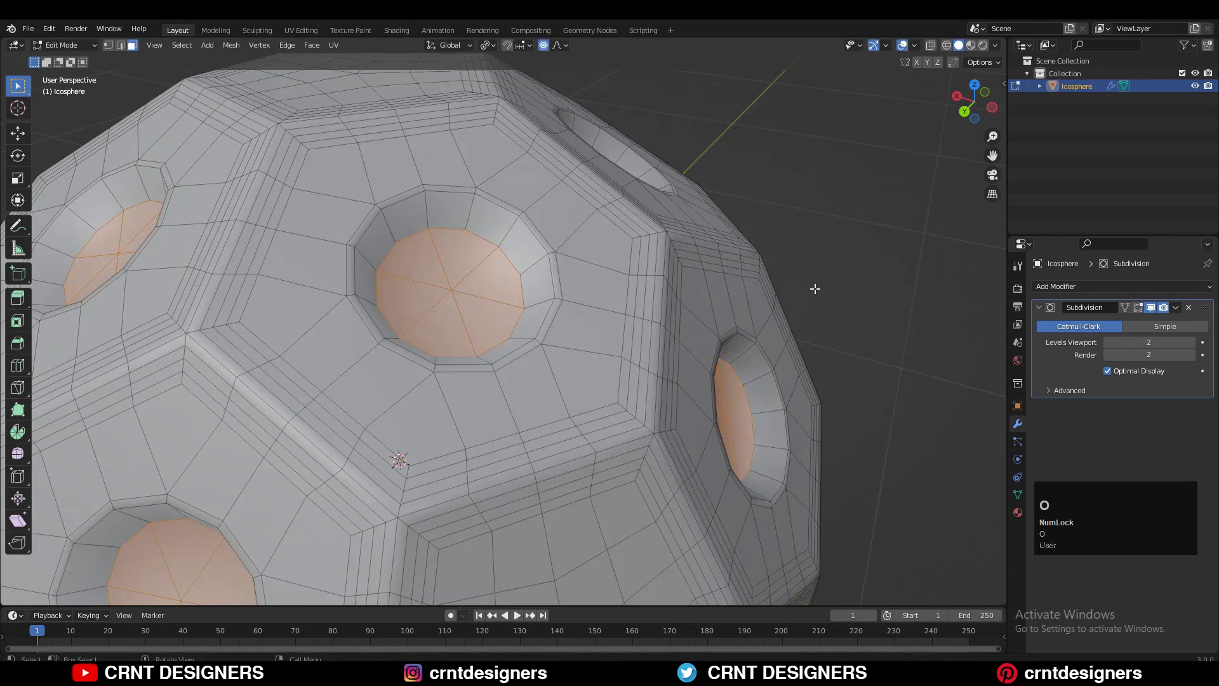
pyautogui.press('i')
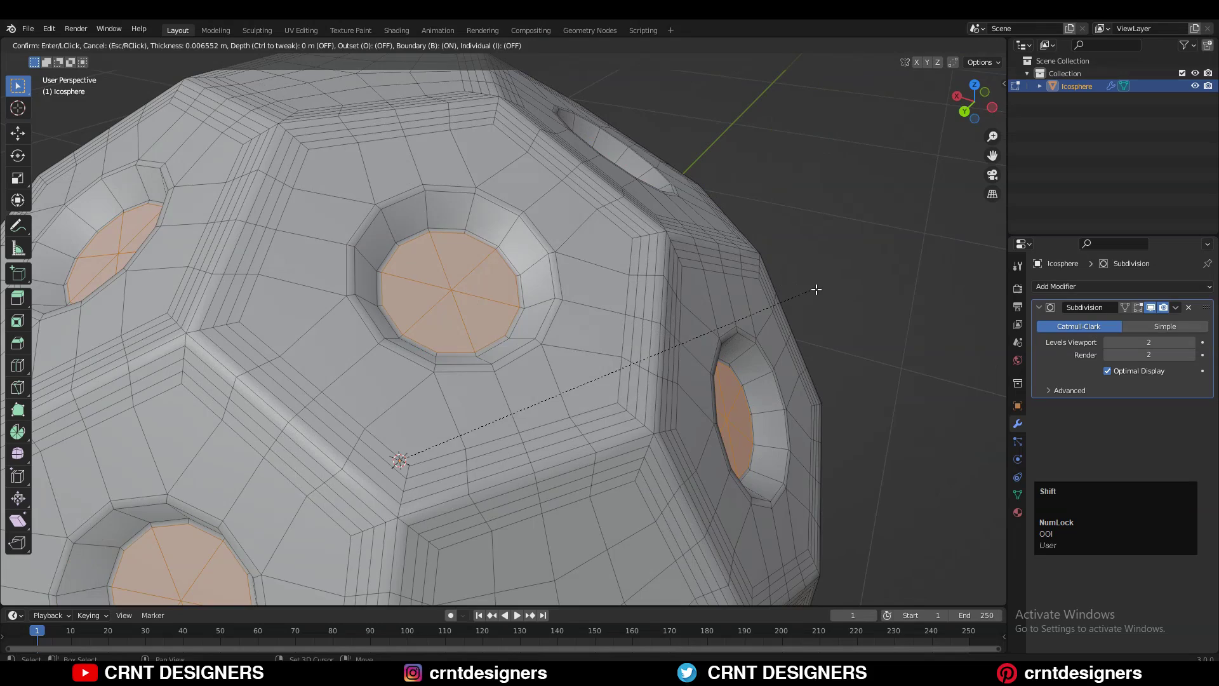
pyautogui.click(820, 290)
pyautogui.keyDown('alt'); pyautogui.click(489, 322); pyautogui.keyUp('alt')
pyautogui.moveTo(771, 292); pyautogui.dragTo(252, 242, button='middle')
pyautogui.scroll(4, 566, 311)
# Step: Add the wall rings of the left, bottom and top-left holes to the selection
pyautogui.press('Tab')
pyautogui.press('Tab')
pyautogui.scroll(5, 546, 381)
pyautogui.keyDown('alt'); pyautogui.keyDown('shift'); pyautogui.click(252, 242); pyautogui.keyUp('shift'); pyautogui.keyUp('alt')
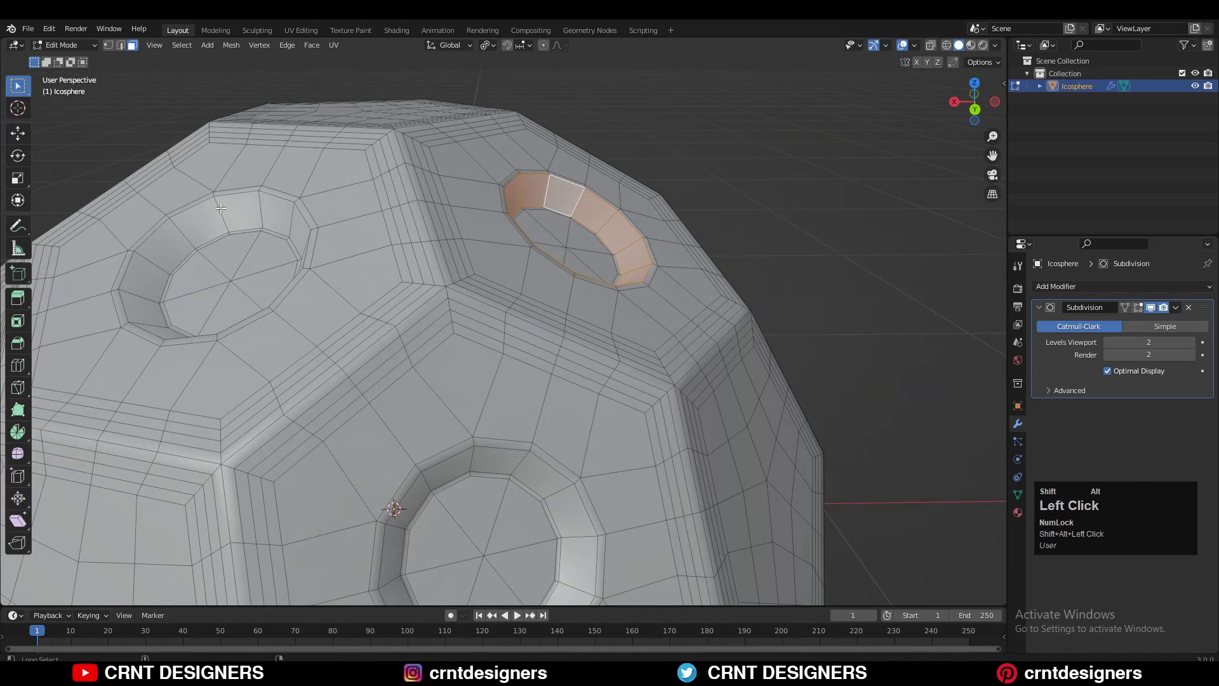
pyautogui.keyDown('alt'); pyautogui.keyDown('shift'); pyautogui.click(532, 465); pyautogui.keyUp('shift'); pyautogui.keyUp('alt')
pyautogui.moveTo(532, 464); pyautogui.dragTo(412, 311, button='middle')
pyautogui.scroll(4, 412, 311)
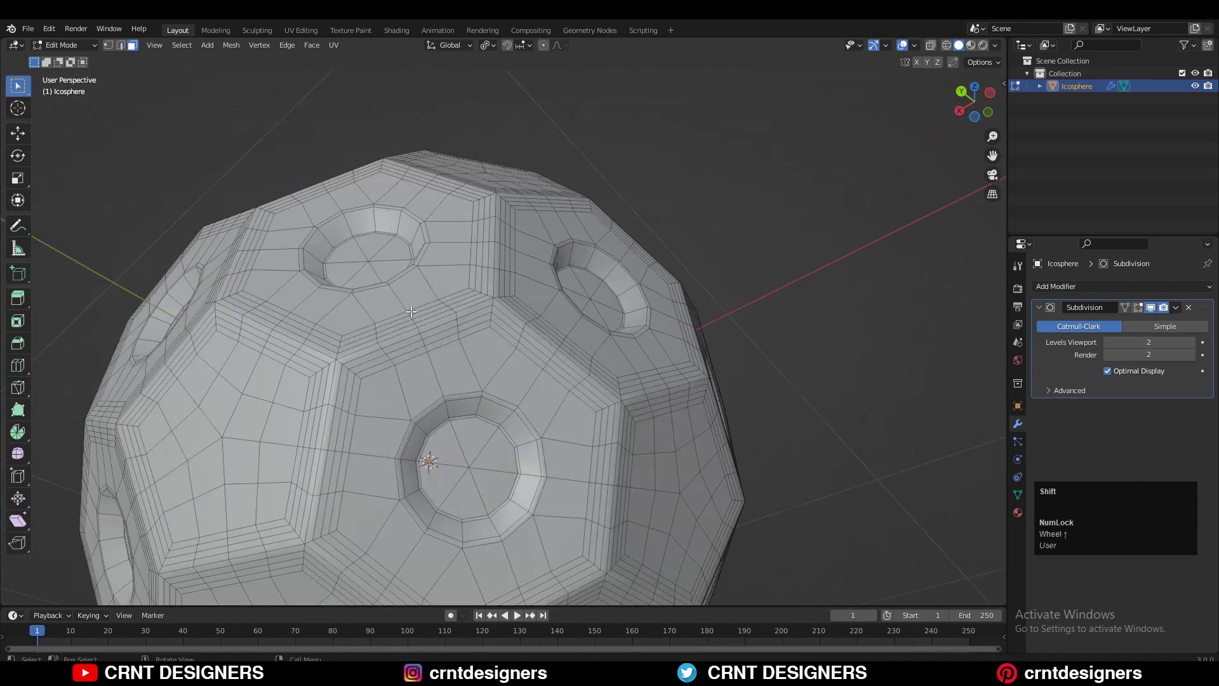
pyautogui.keyDown('alt'); pyautogui.keyDown('shift'); pyautogui.click(381, 234); pyautogui.keyUp('shift'); pyautogui.keyUp('alt')
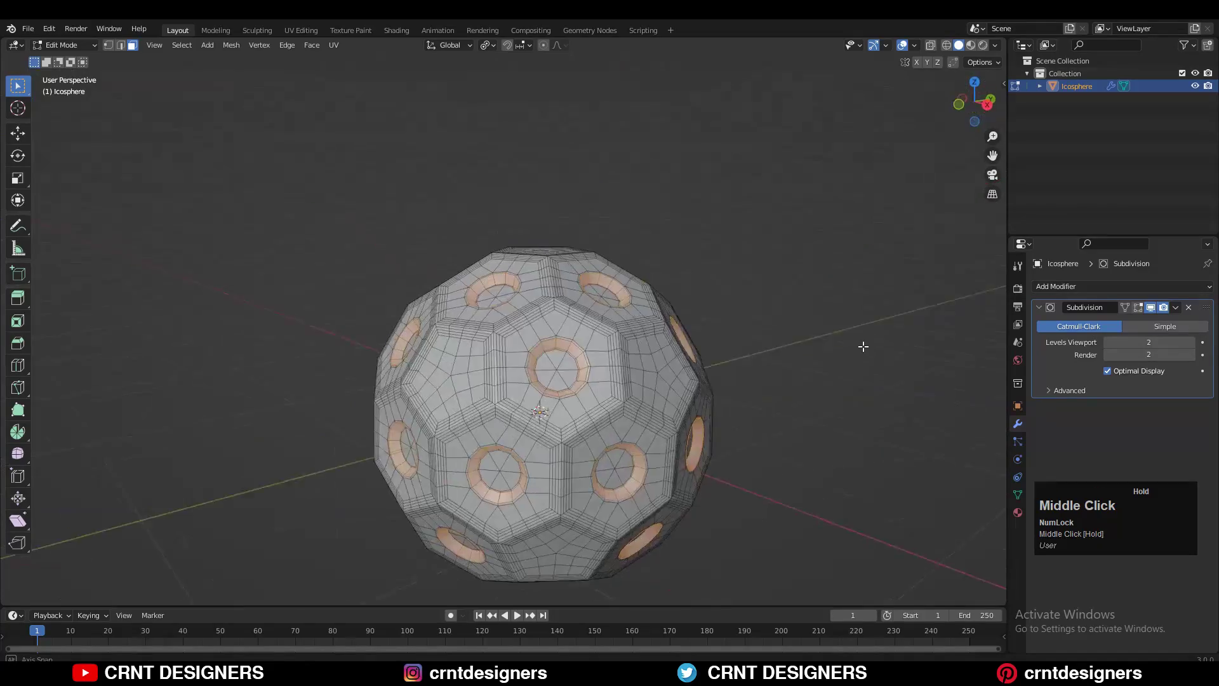
pyautogui.moveTo(863, 345); pyautogui.dragTo(662, 419, button='middle')
pyautogui.scroll(5, 635, 417)
pyautogui.keyDown('shift'); pyautogui.moveTo(563, 452); pyautogui.dragTo(803, 430, button='middle'); pyautogui.keyUp('shift')
# Step: Give the selected hole rings a thin inset and return to Object Mode
pyautogui.press('i')
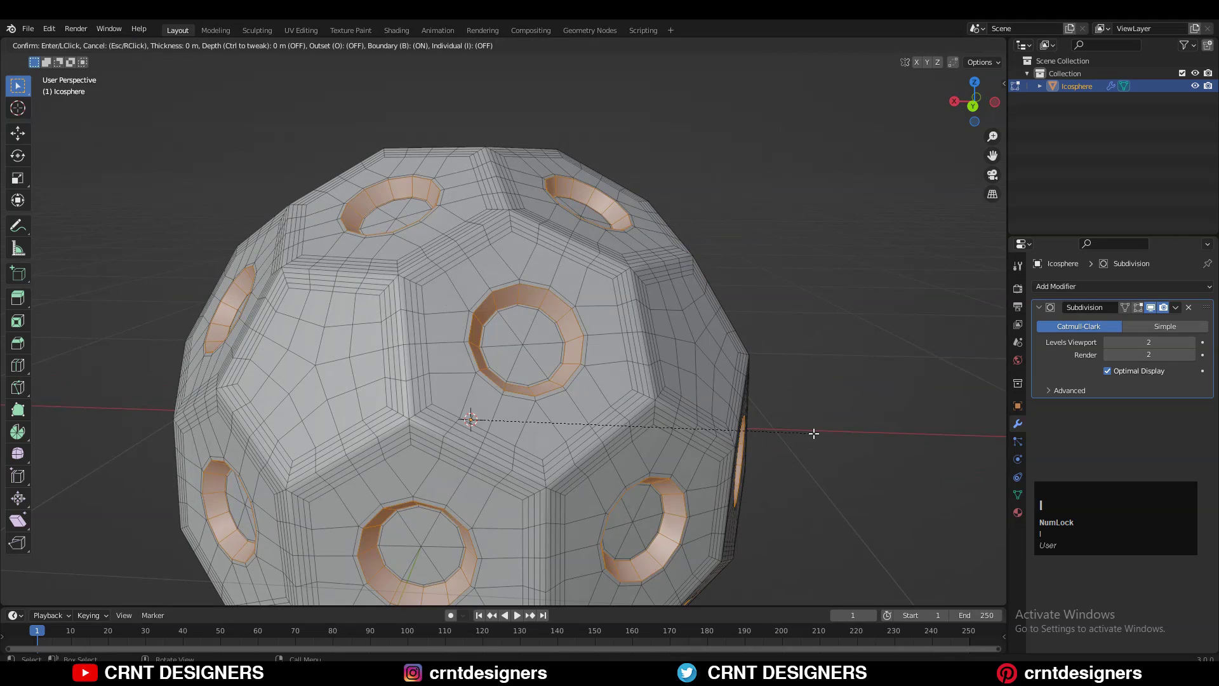
pyautogui.press('shift')
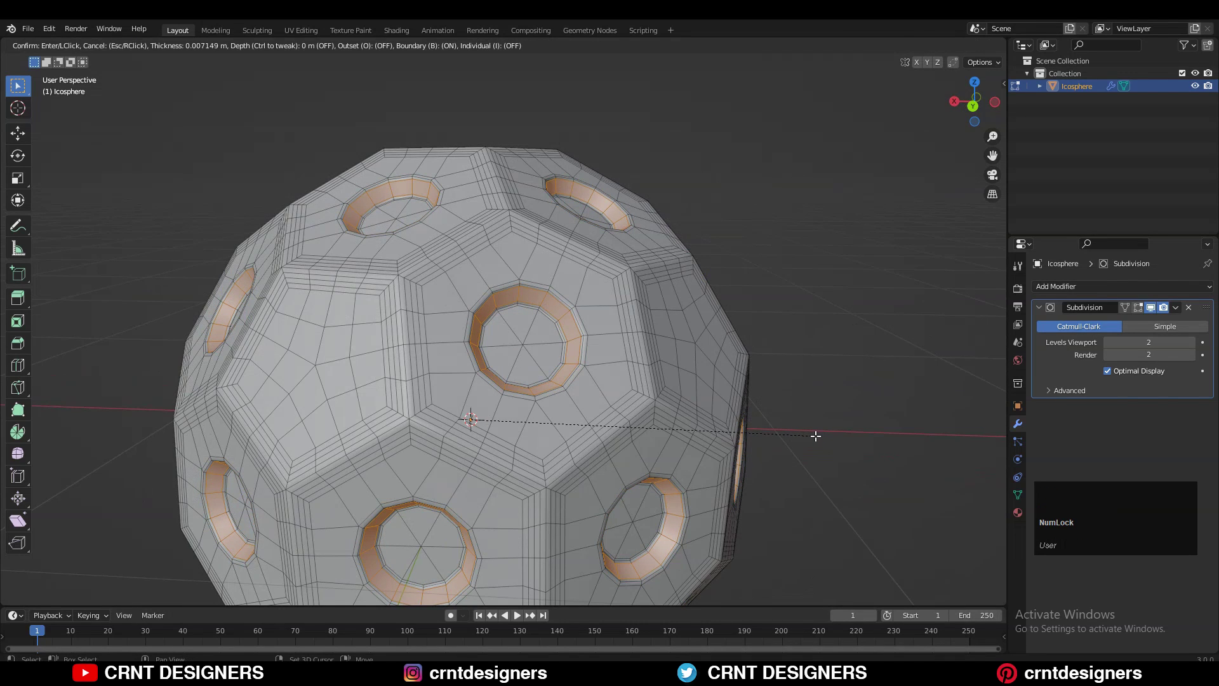
pyautogui.click(813, 436)
pyautogui.press('Tab')
# Step: Orbit and zoom around the finished ball to inspect its recessed holes
pyautogui.scroll(-3, 782, 461)
pyautogui.moveTo(779, 459); pyautogui.dragTo(552, 250, button='middle')
pyautogui.scroll(2, 552, 250)
pyautogui.moveTo(589, 286); pyautogui.dragTo(674, 381, button='middle')
pyautogui.scroll(-4, 687, 401)
pyautogui.scroll(3, 603, 580)
pyautogui.scroll(-5, 680, 354)
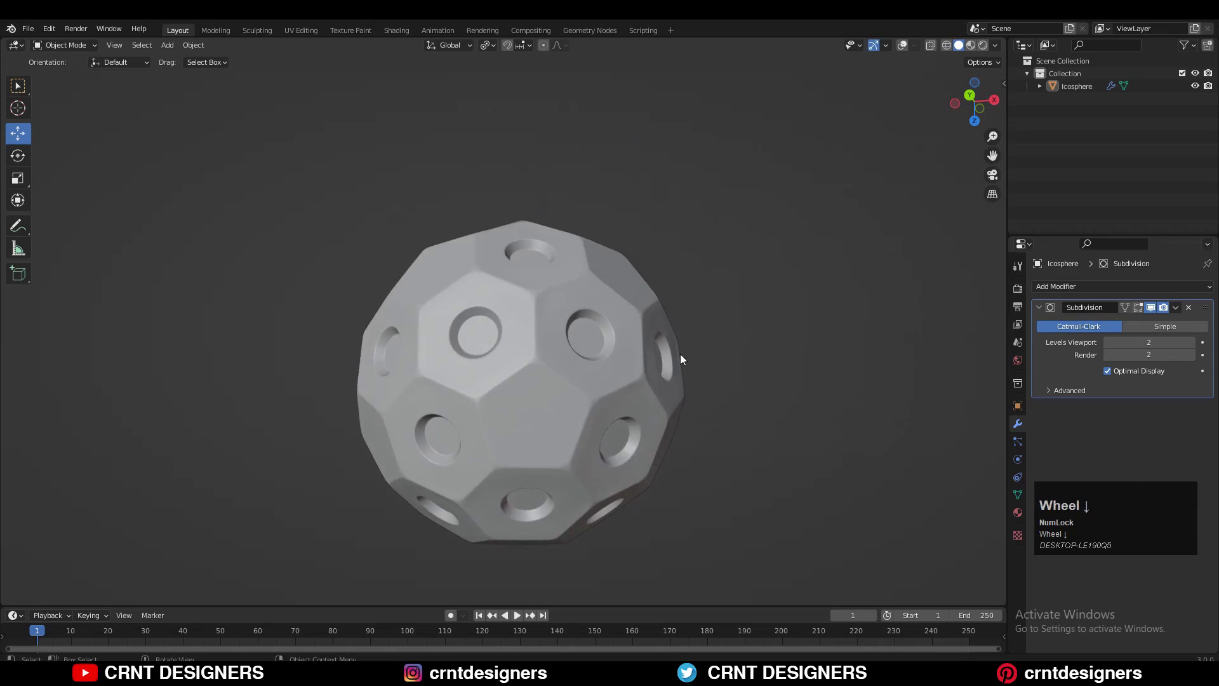
pyautogui.scroll(3, 720, 299)
# Step: Turn the viewport overlays back on to reveal the wireframe, viewing the ball upright
pyautogui.click(903, 45)
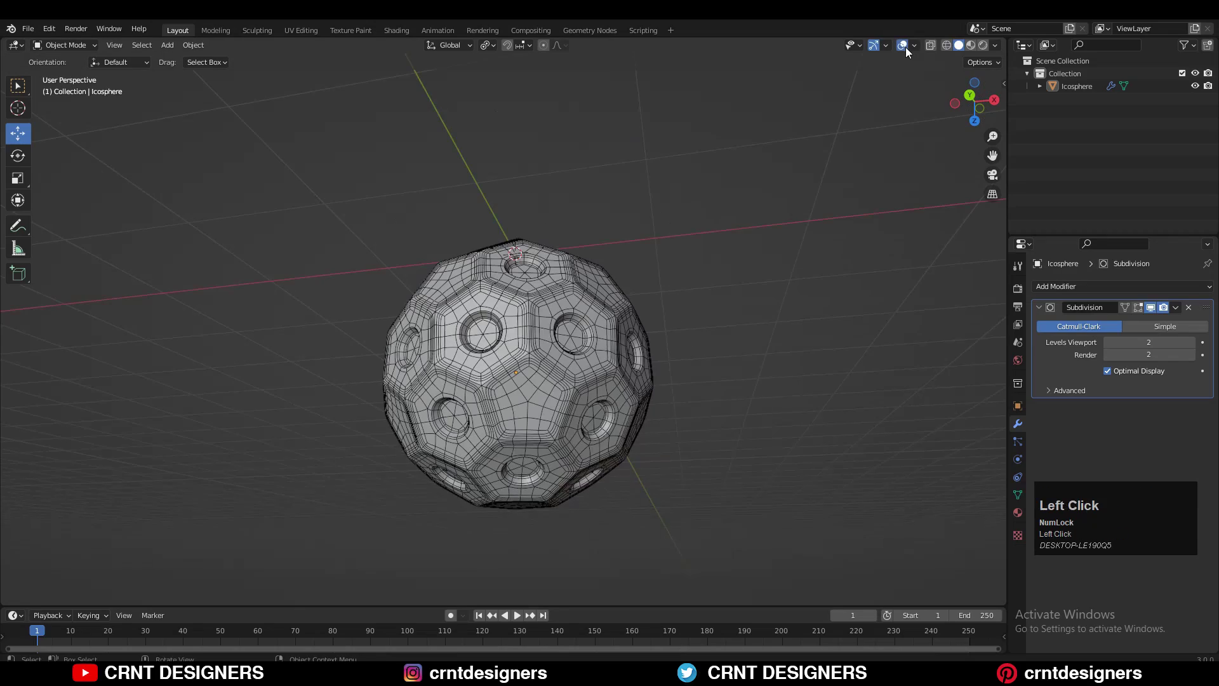
pyautogui.scroll(2, 702, 383)
pyautogui.moveTo(702, 383); pyautogui.dragTo(756, 112, button='middle')
pyautogui.scroll(4, 756, 112)
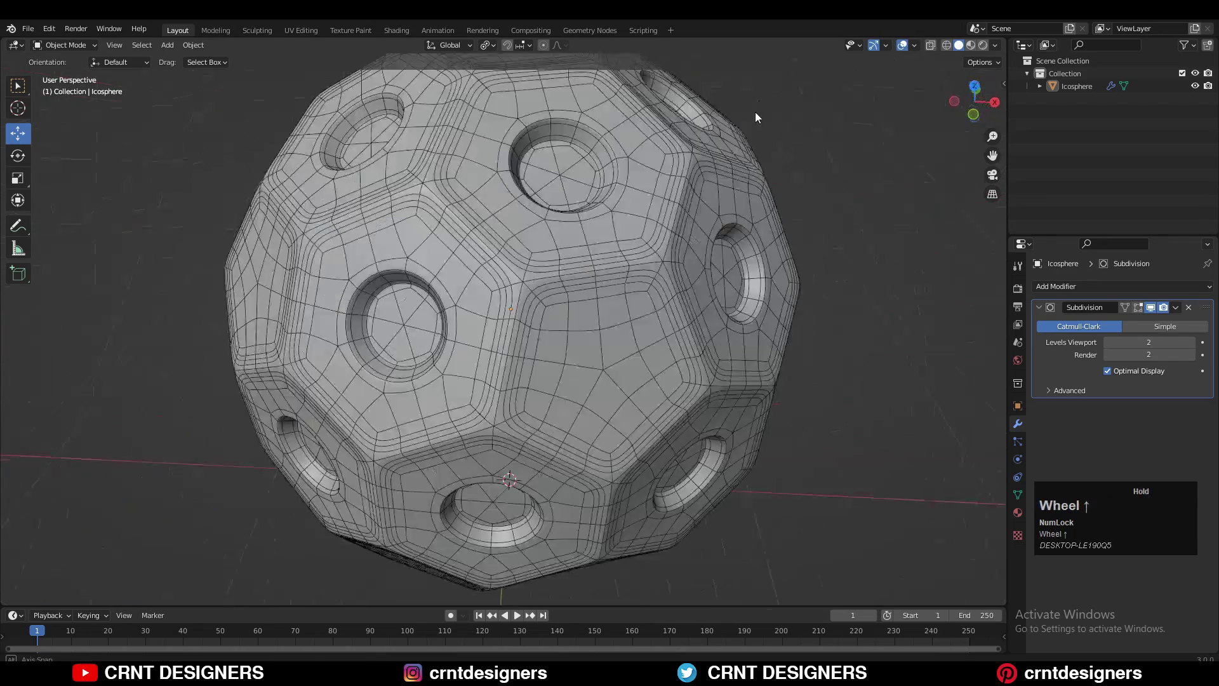
pyautogui.scroll(-5, 754, 121)
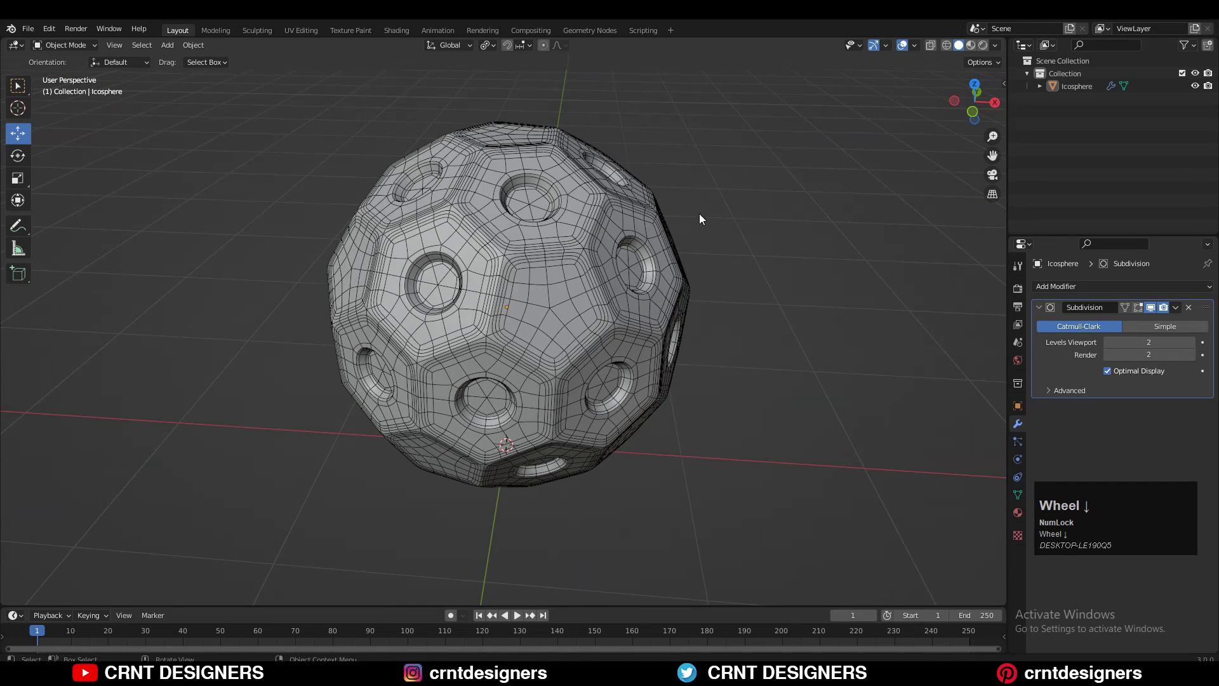